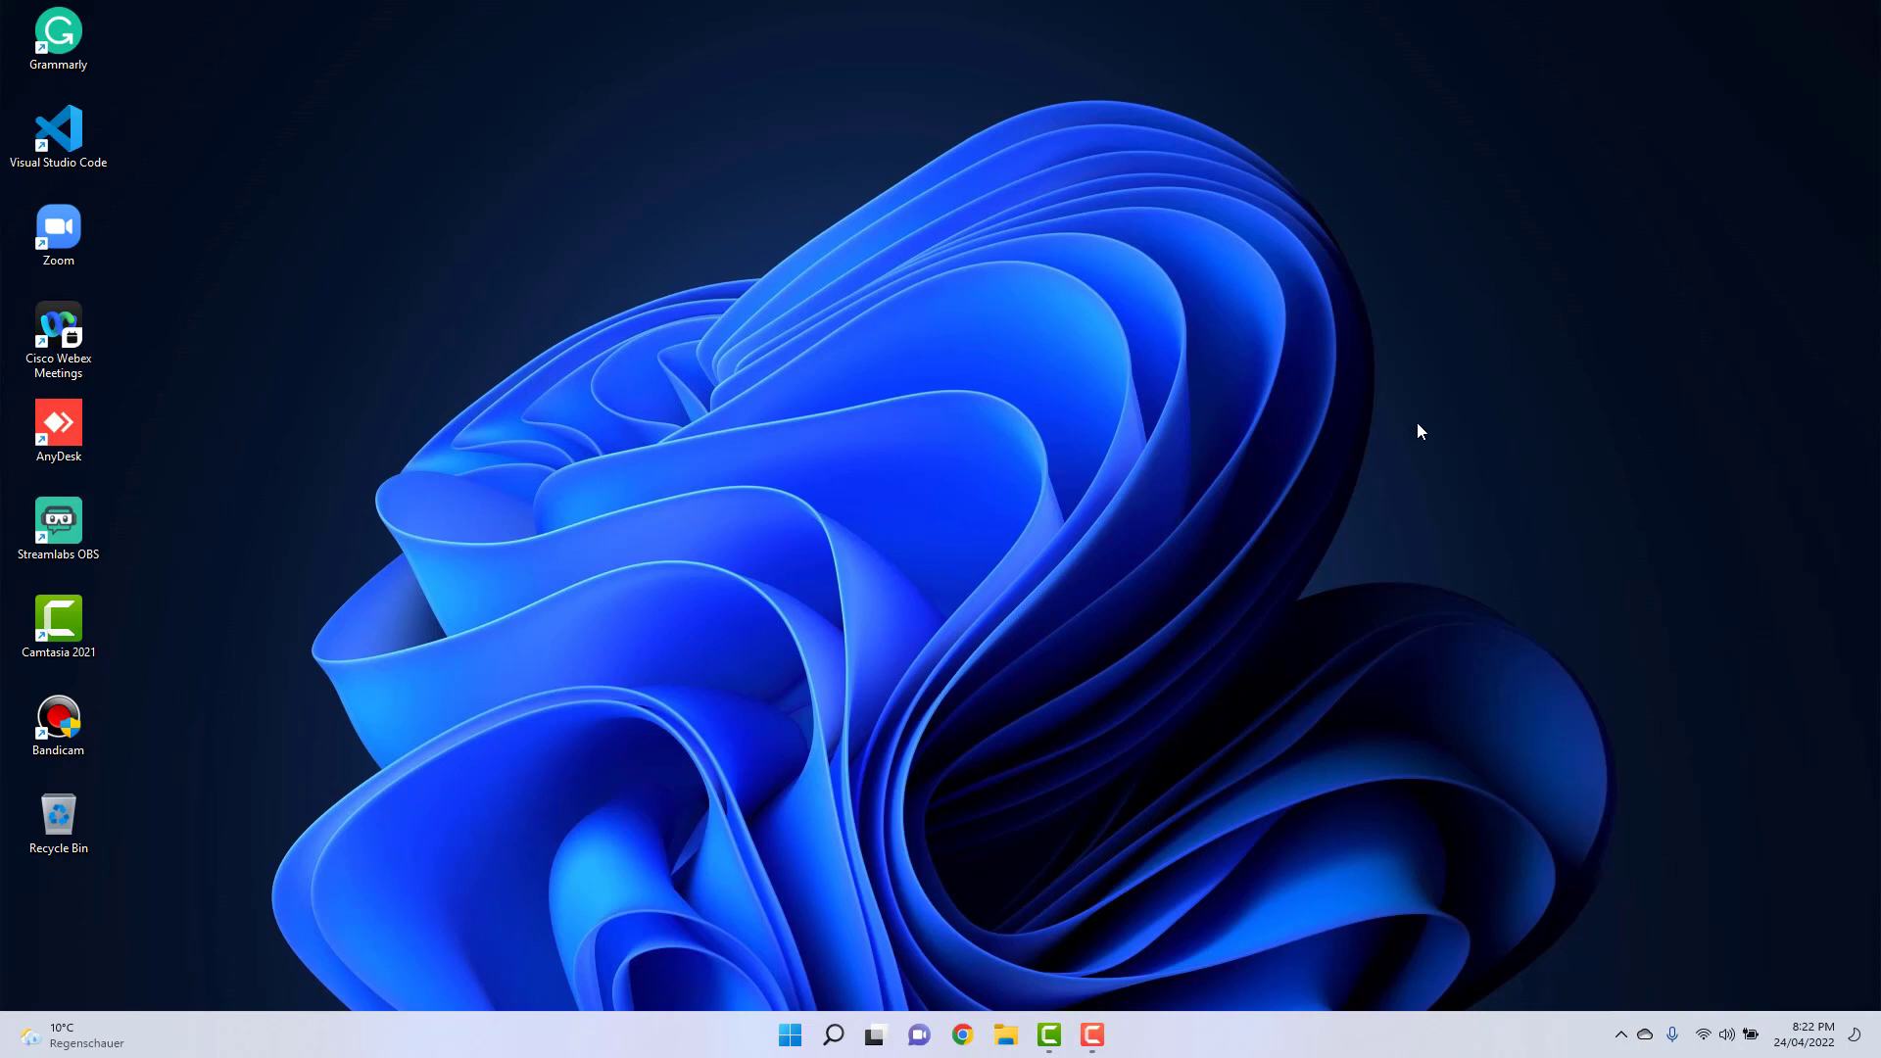
Step: In Chrome, search Google for "node" and open the Download page of the official Node.js site
left_click(962, 1035)
left_click(837, 409)
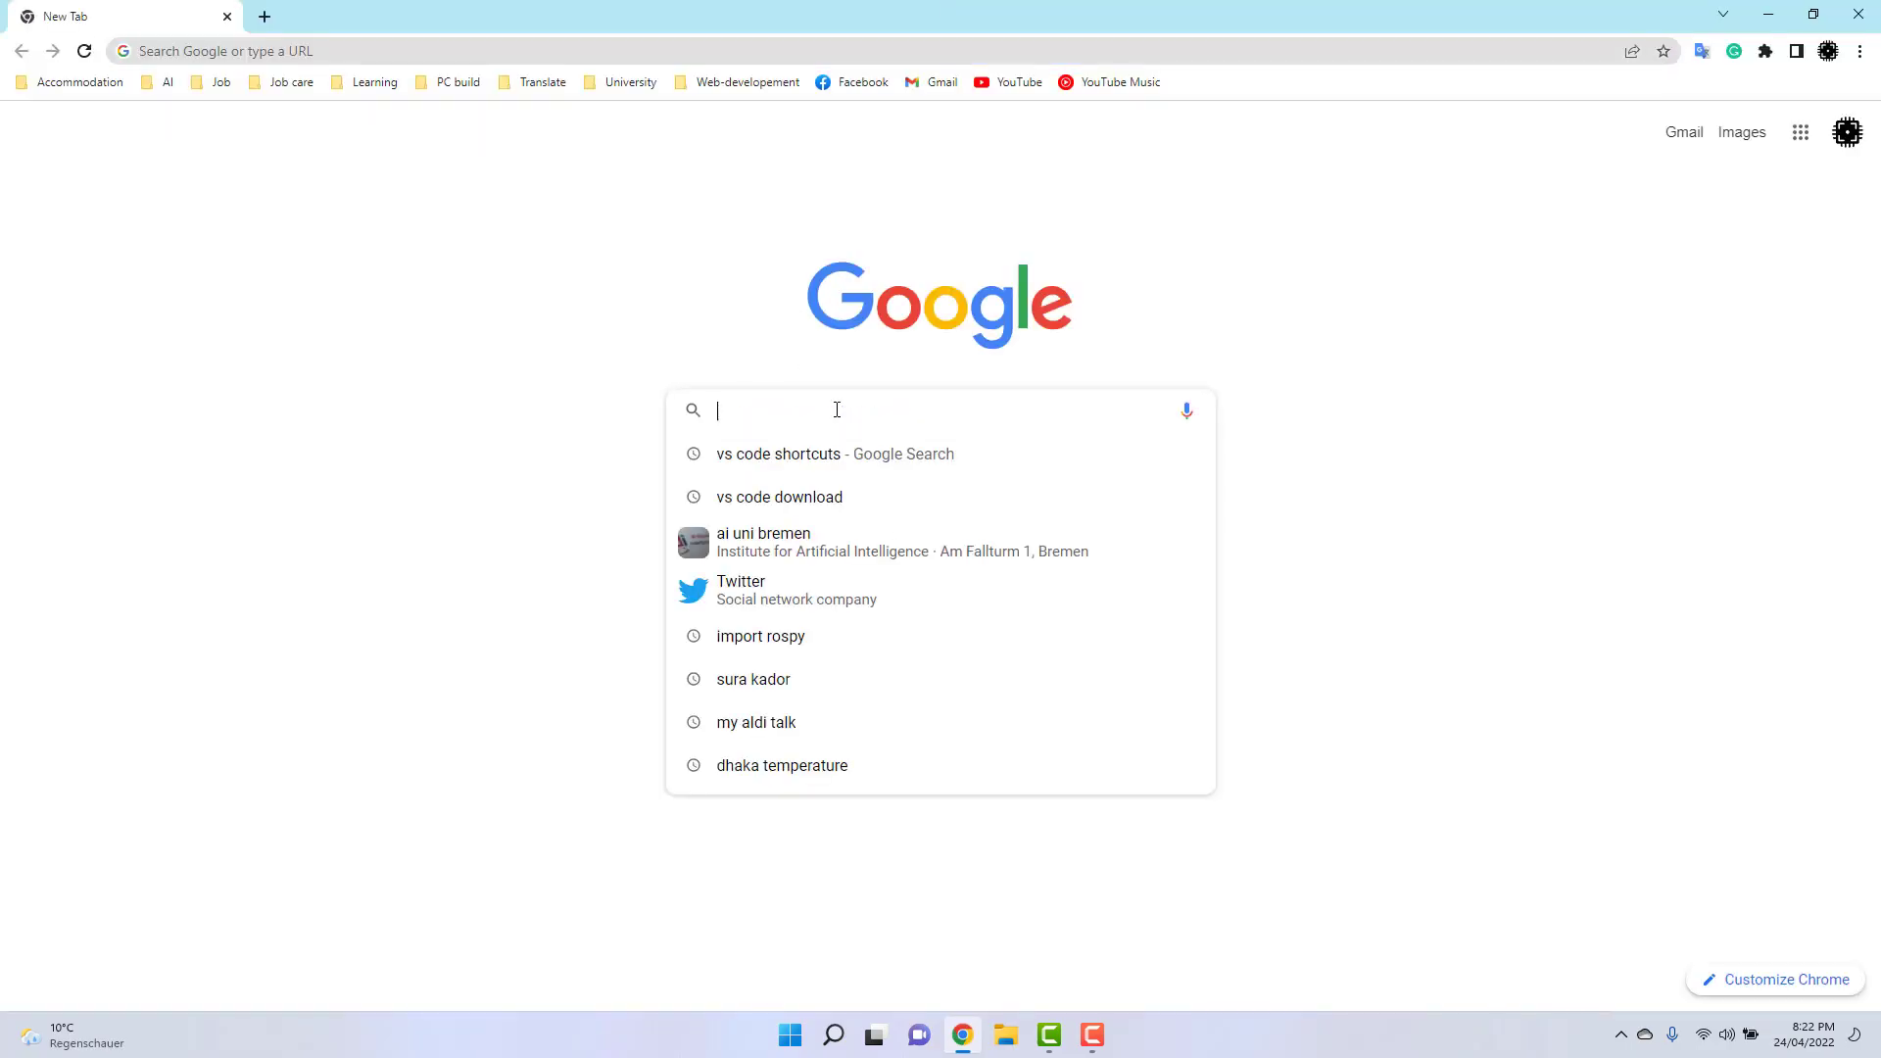
type("node")
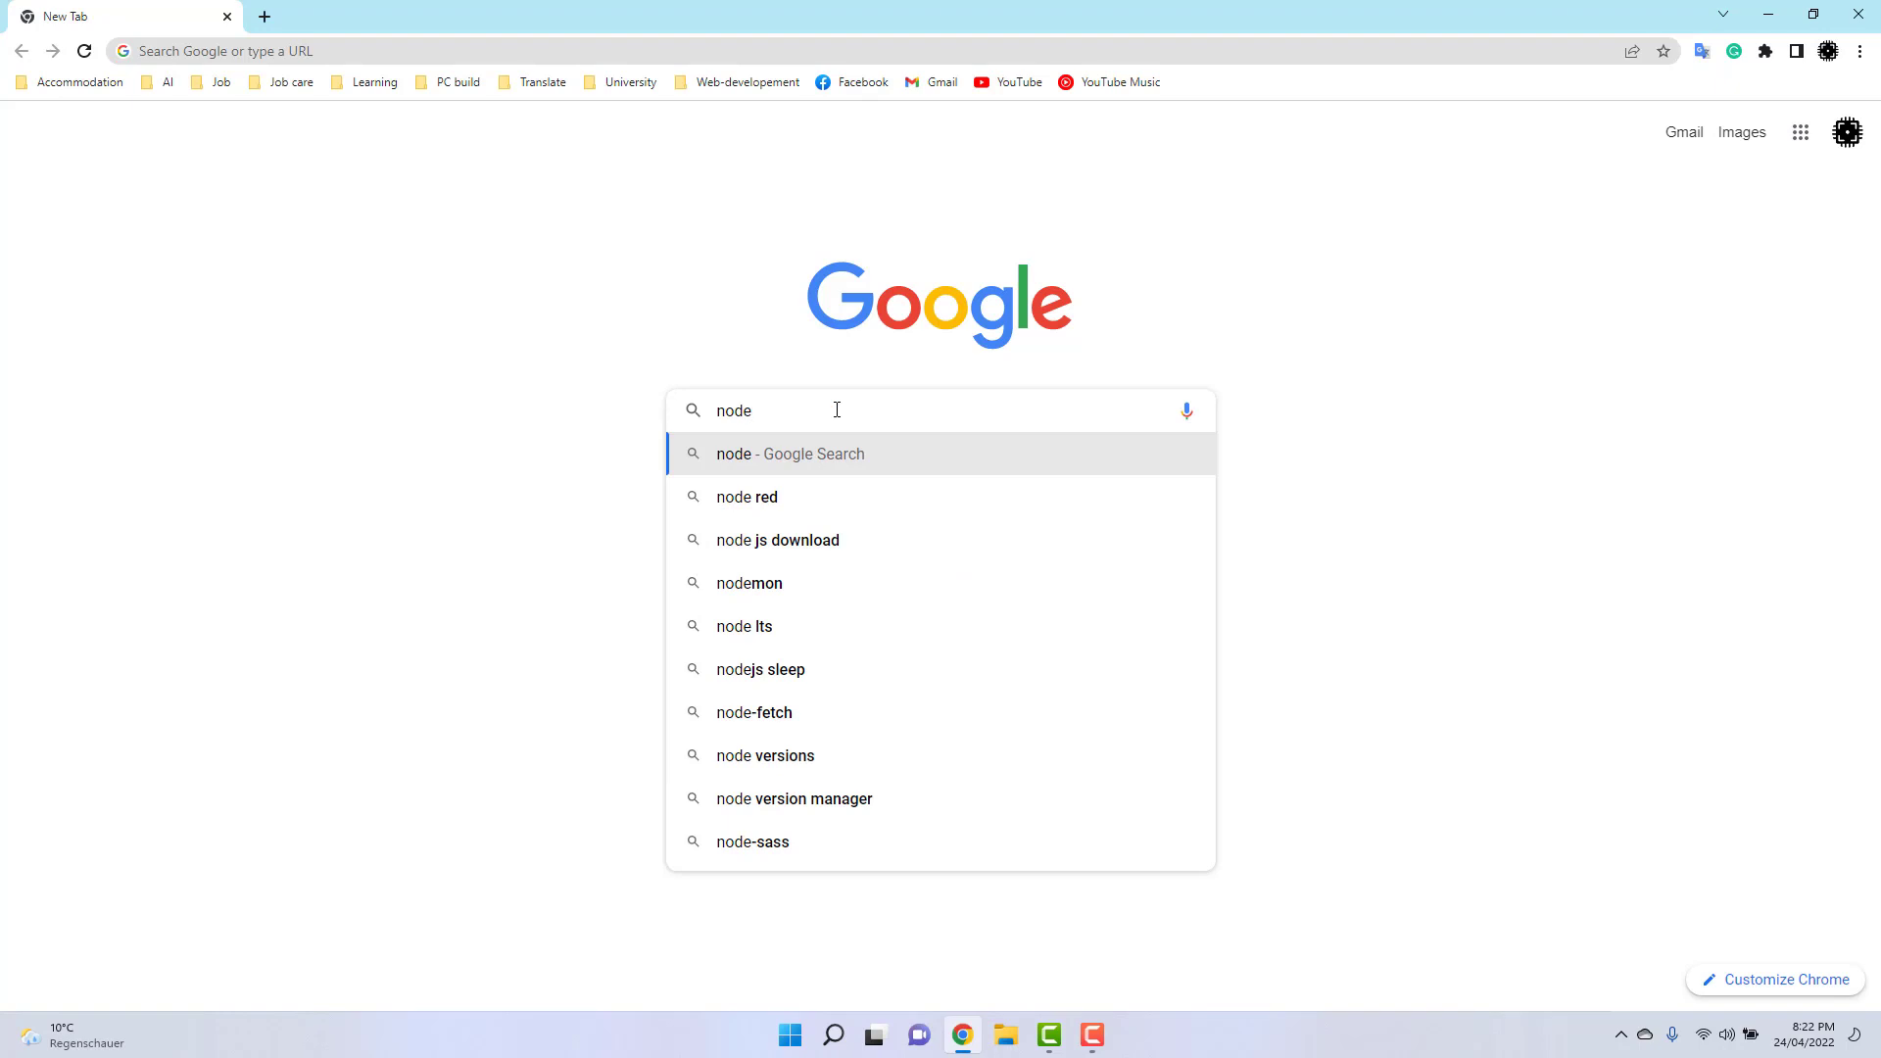
key("Return")
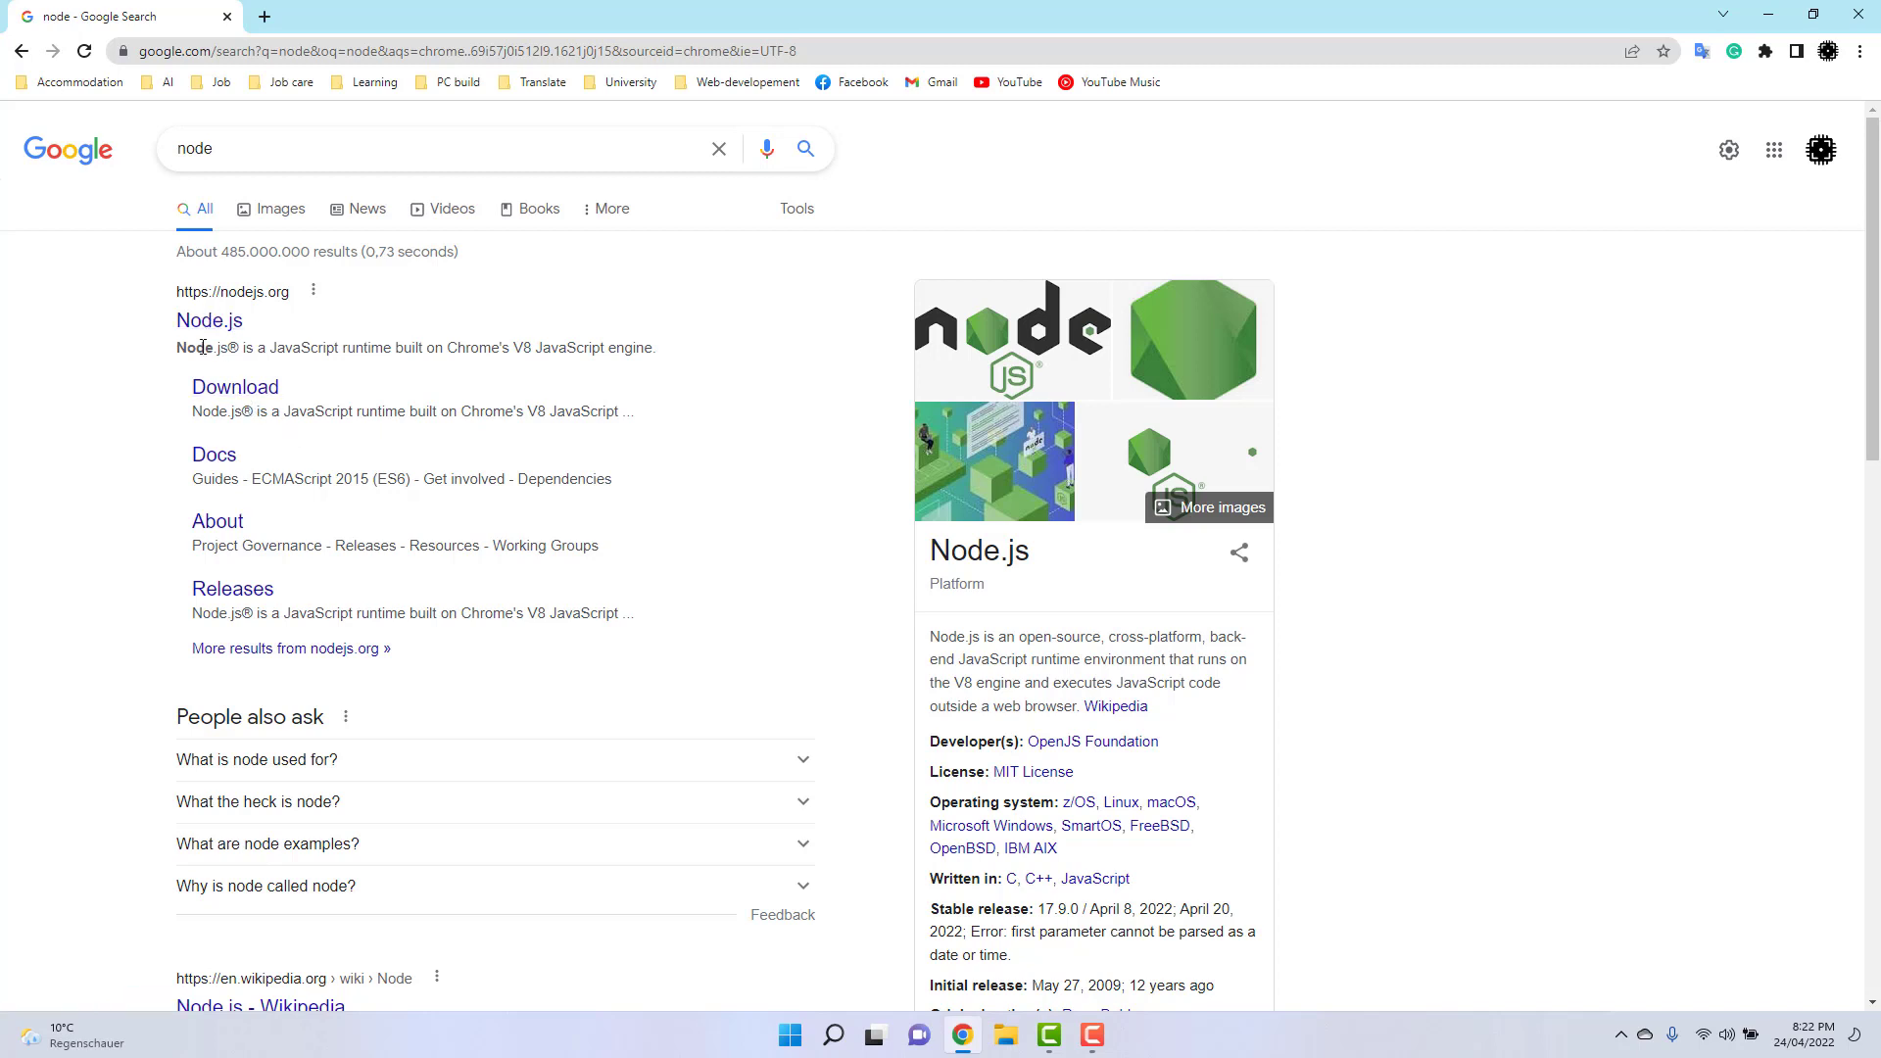
left_click(223, 389)
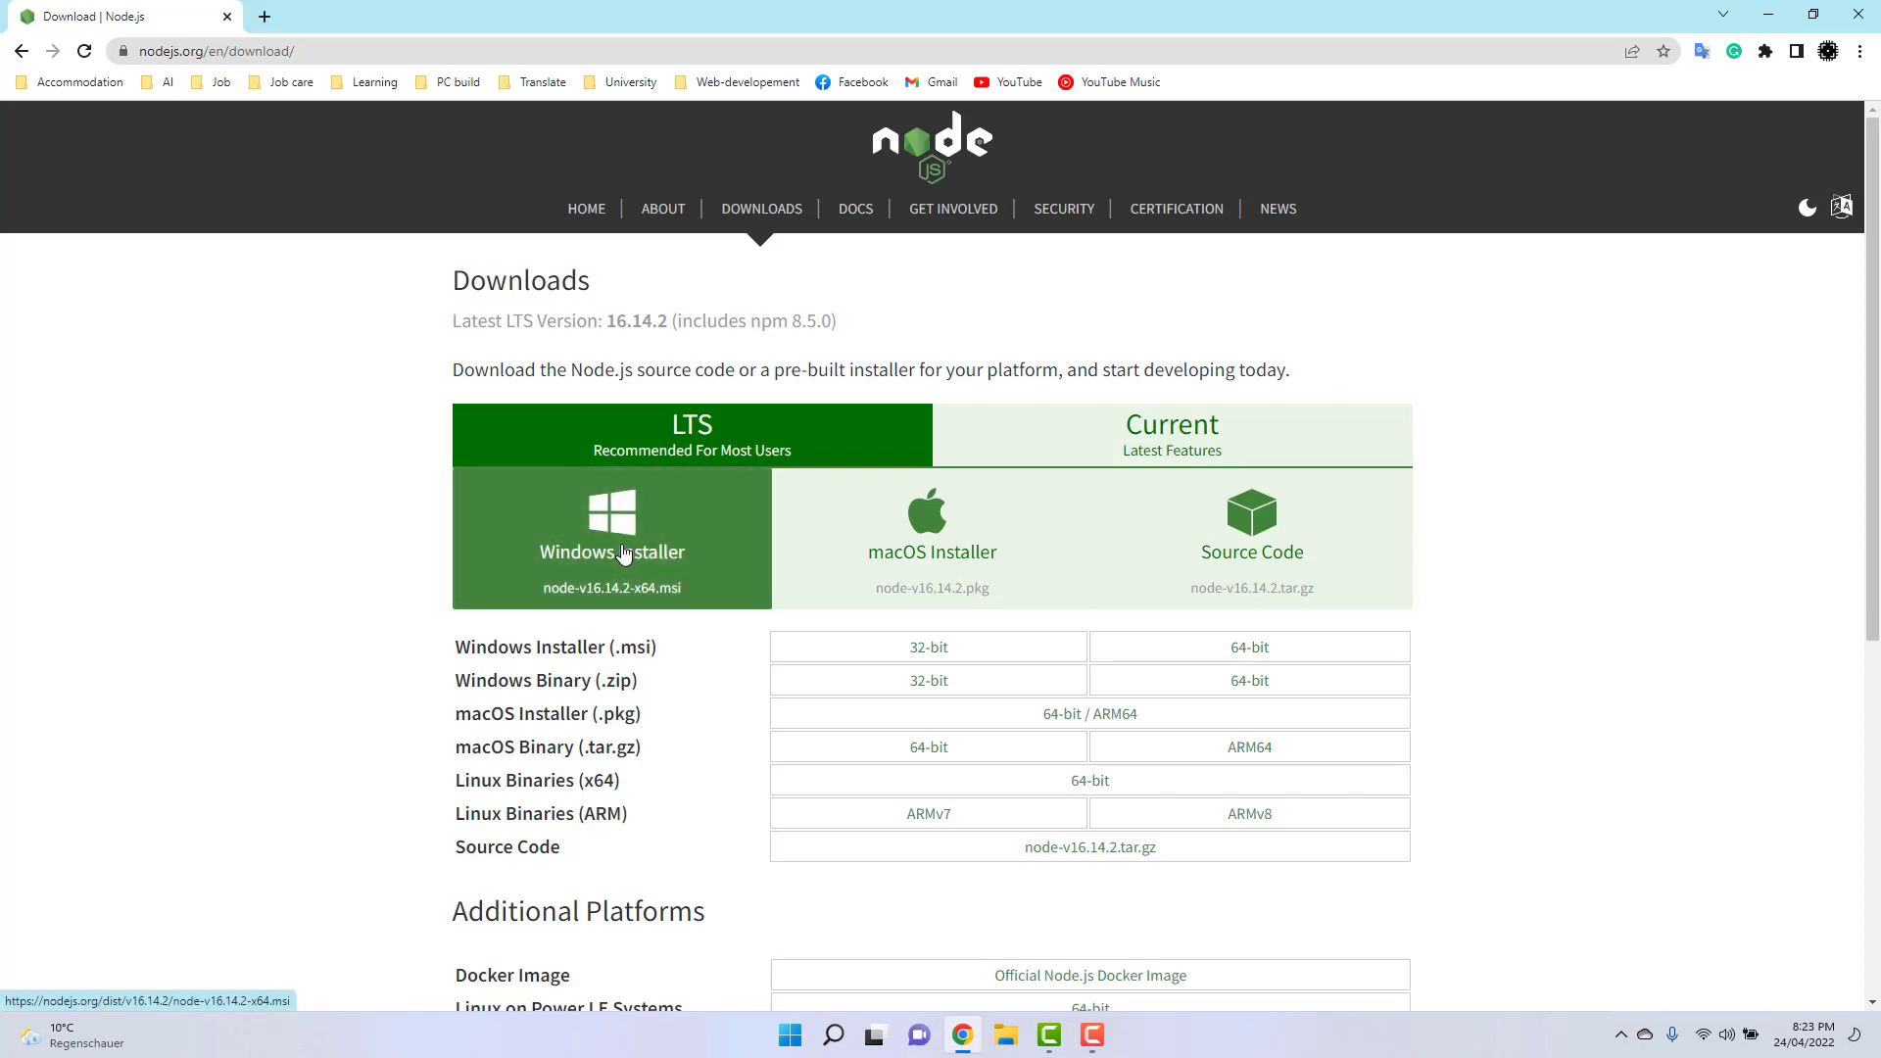
Step: Download the 64-bit Windows Installer (.msi) of Node.js, saving it as node-v16.14.2-x64 in the Software folder on Project (P:)
left_click(1231, 651)
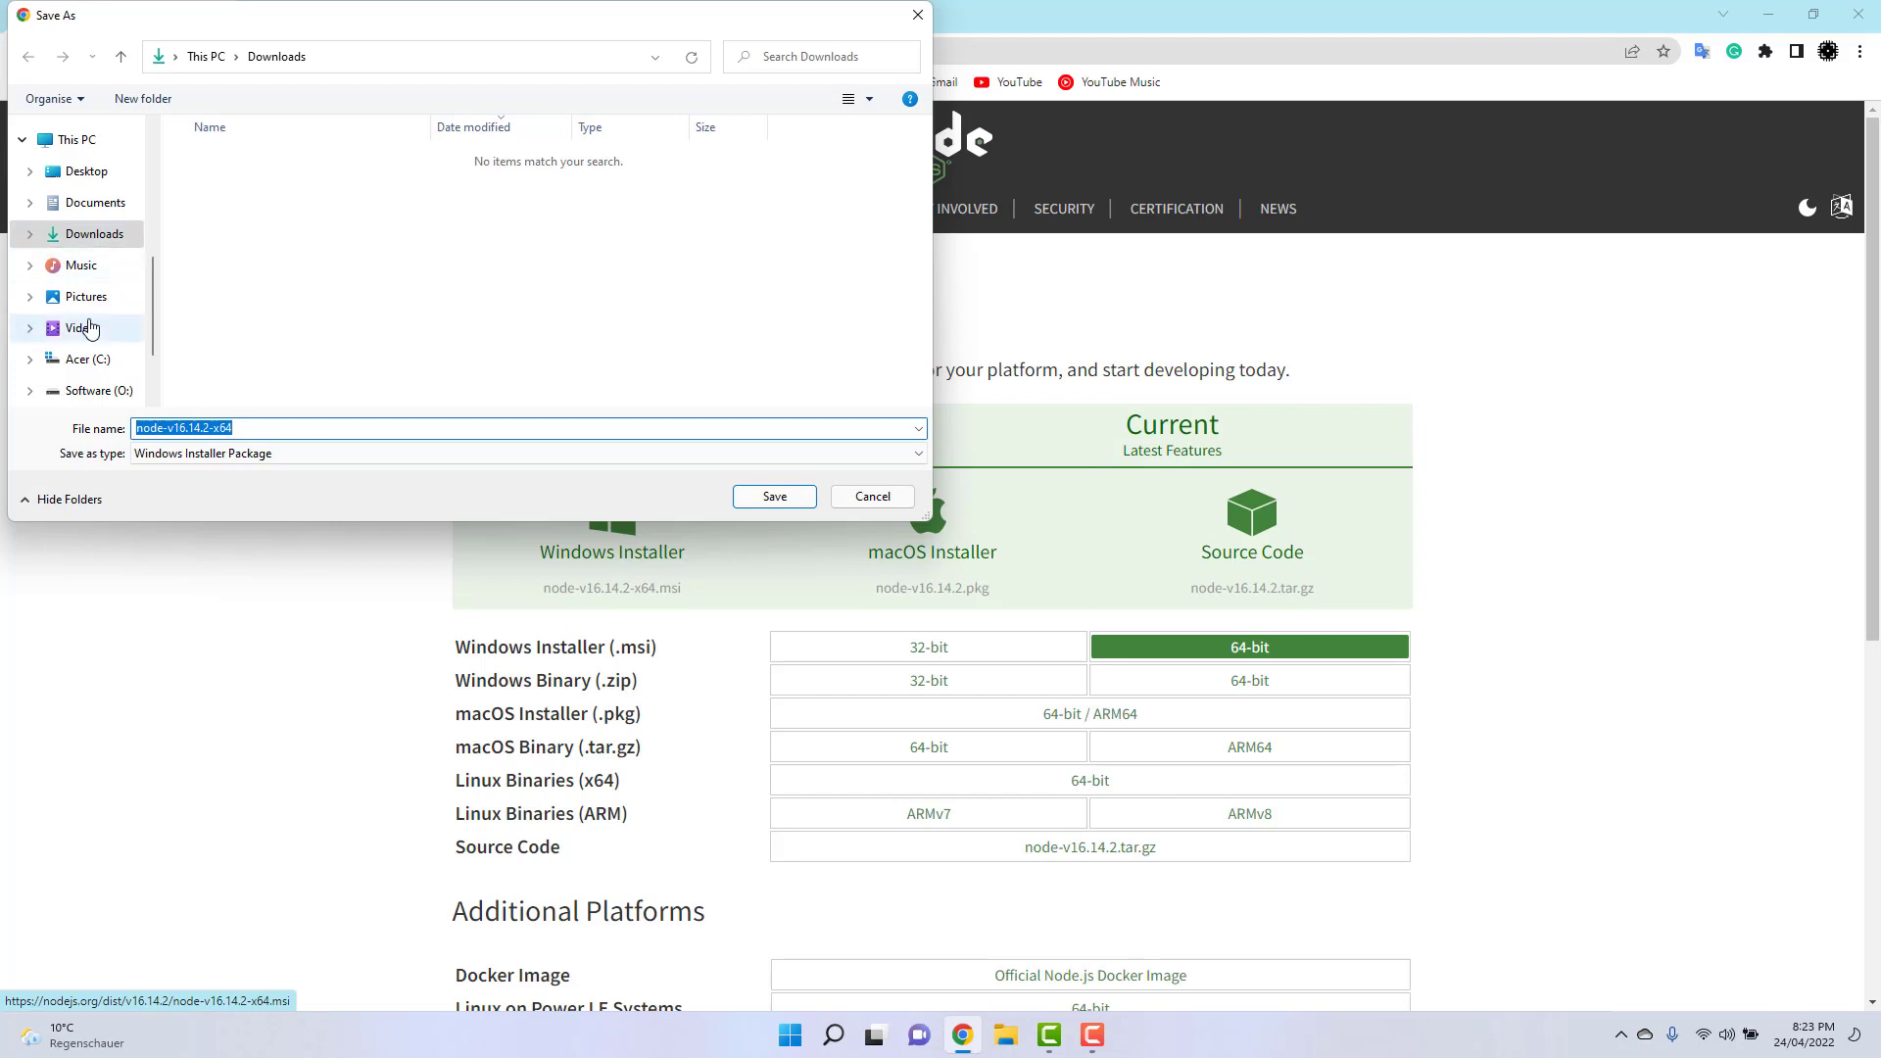
scroll(39, 324, "down", 1)
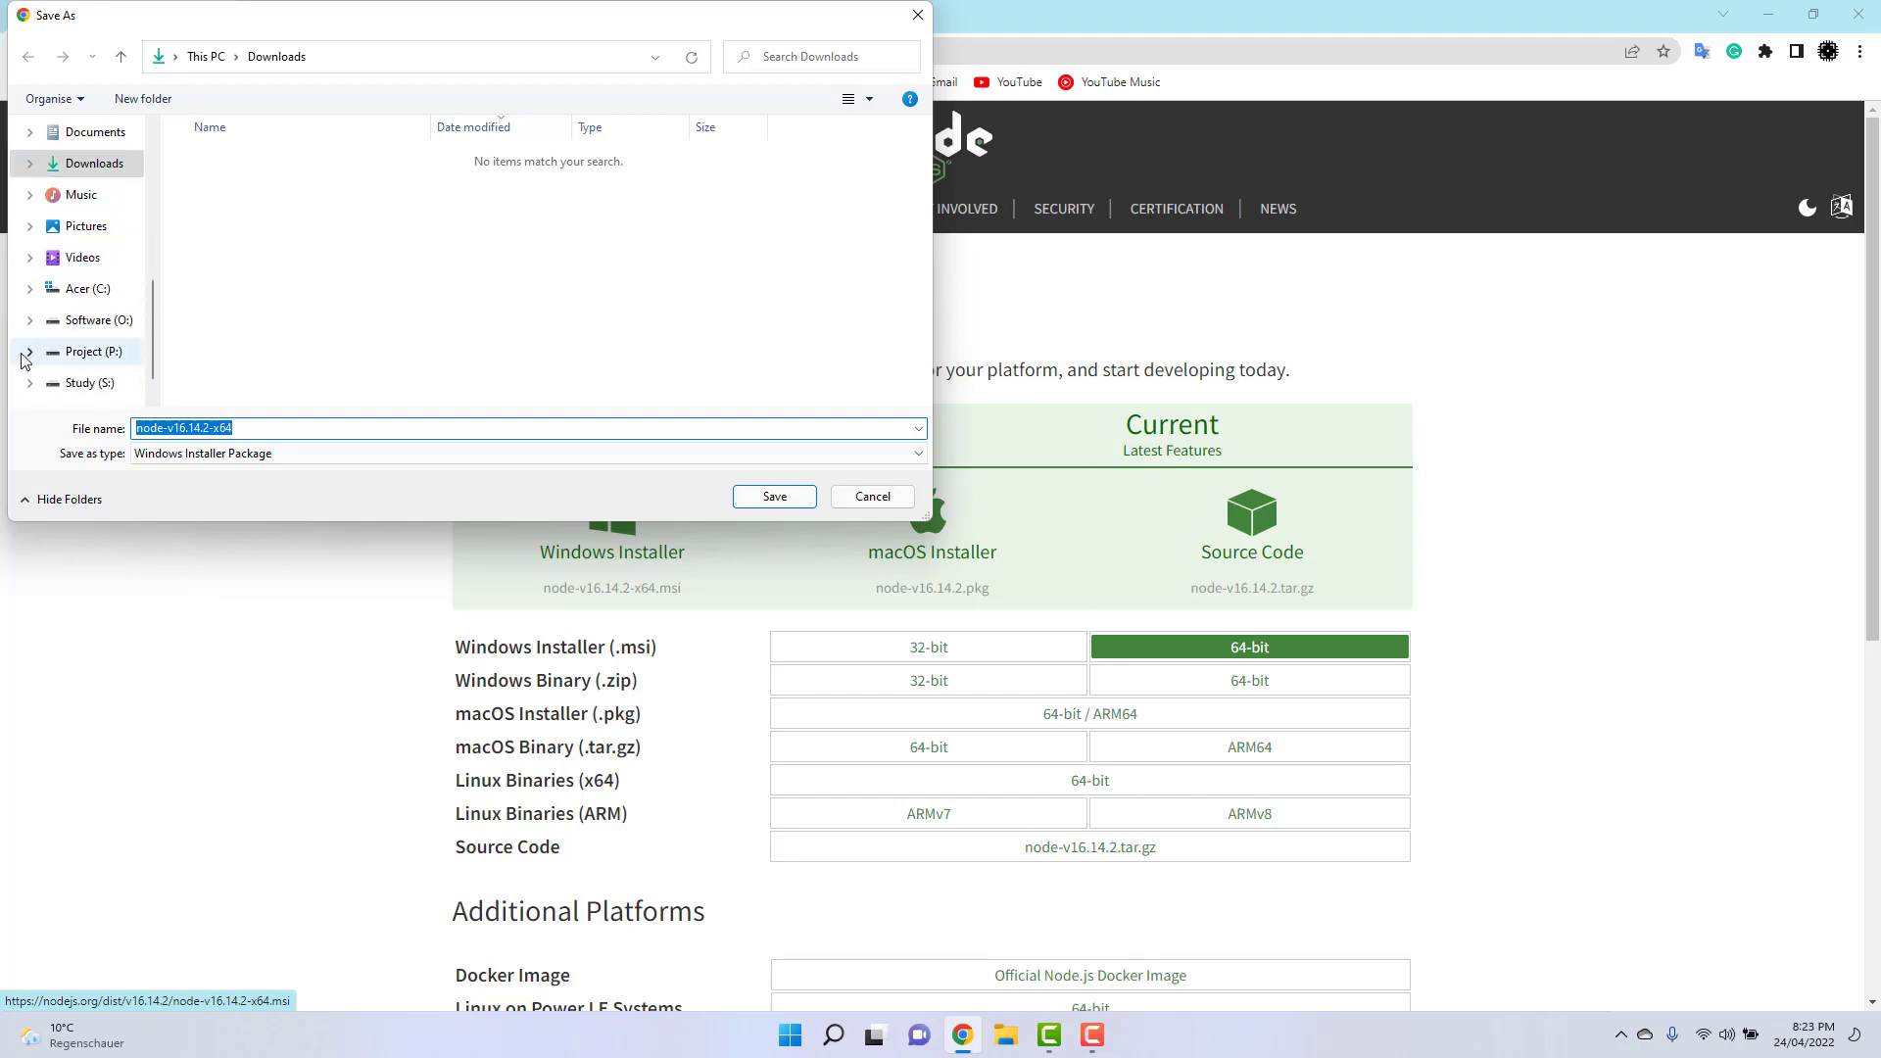
left_click(73, 352)
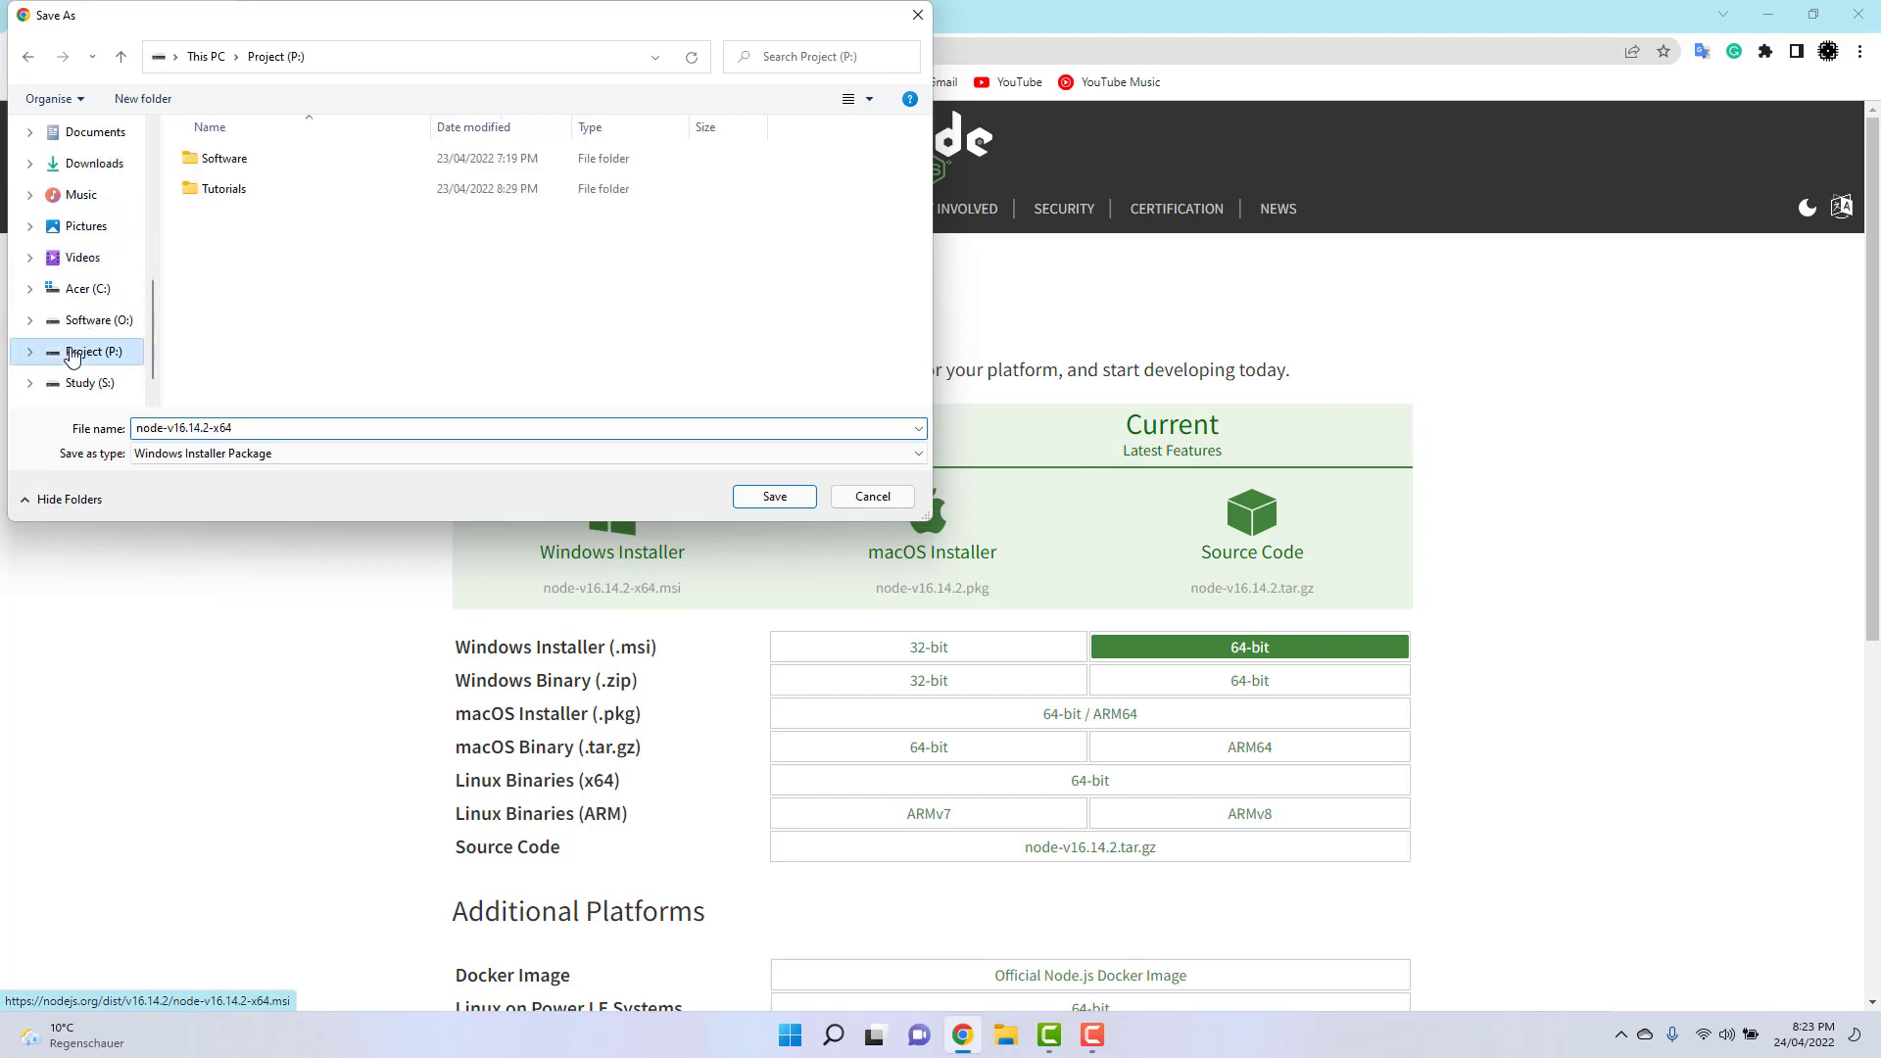
double_click(307, 167)
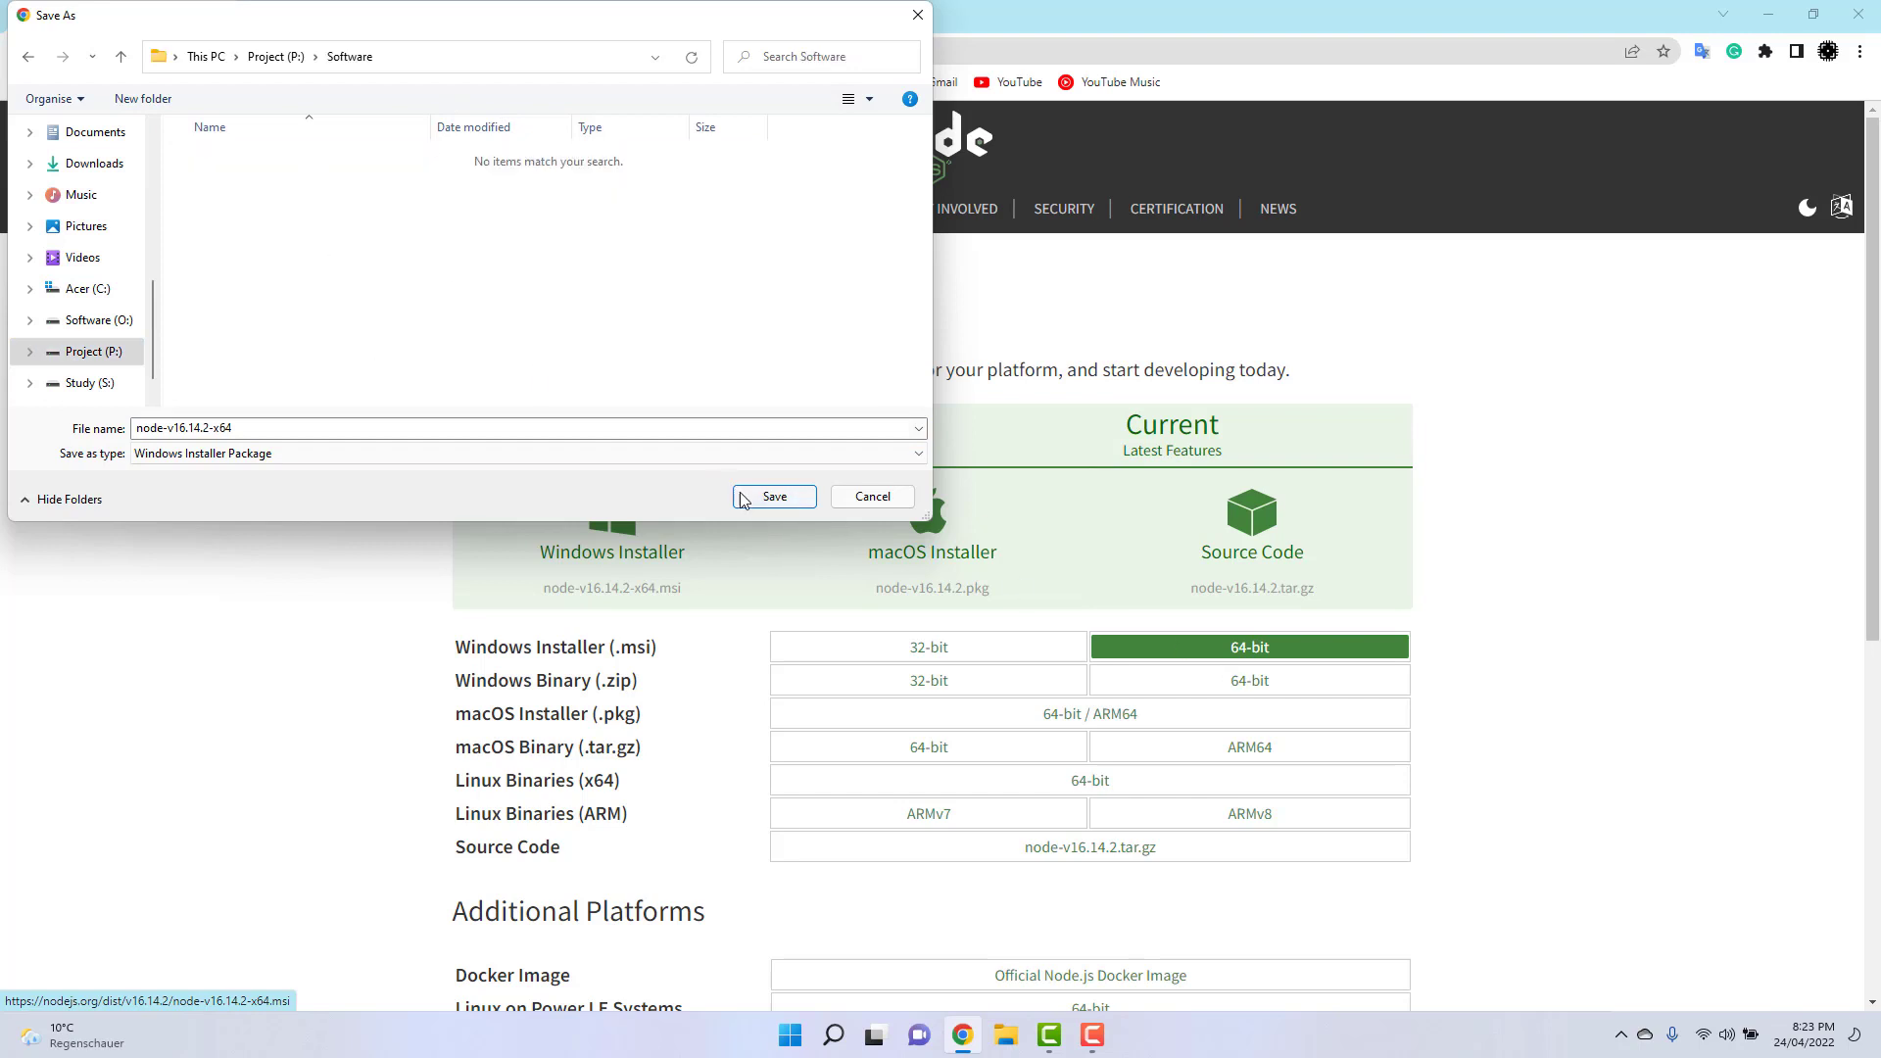
left_click(774, 496)
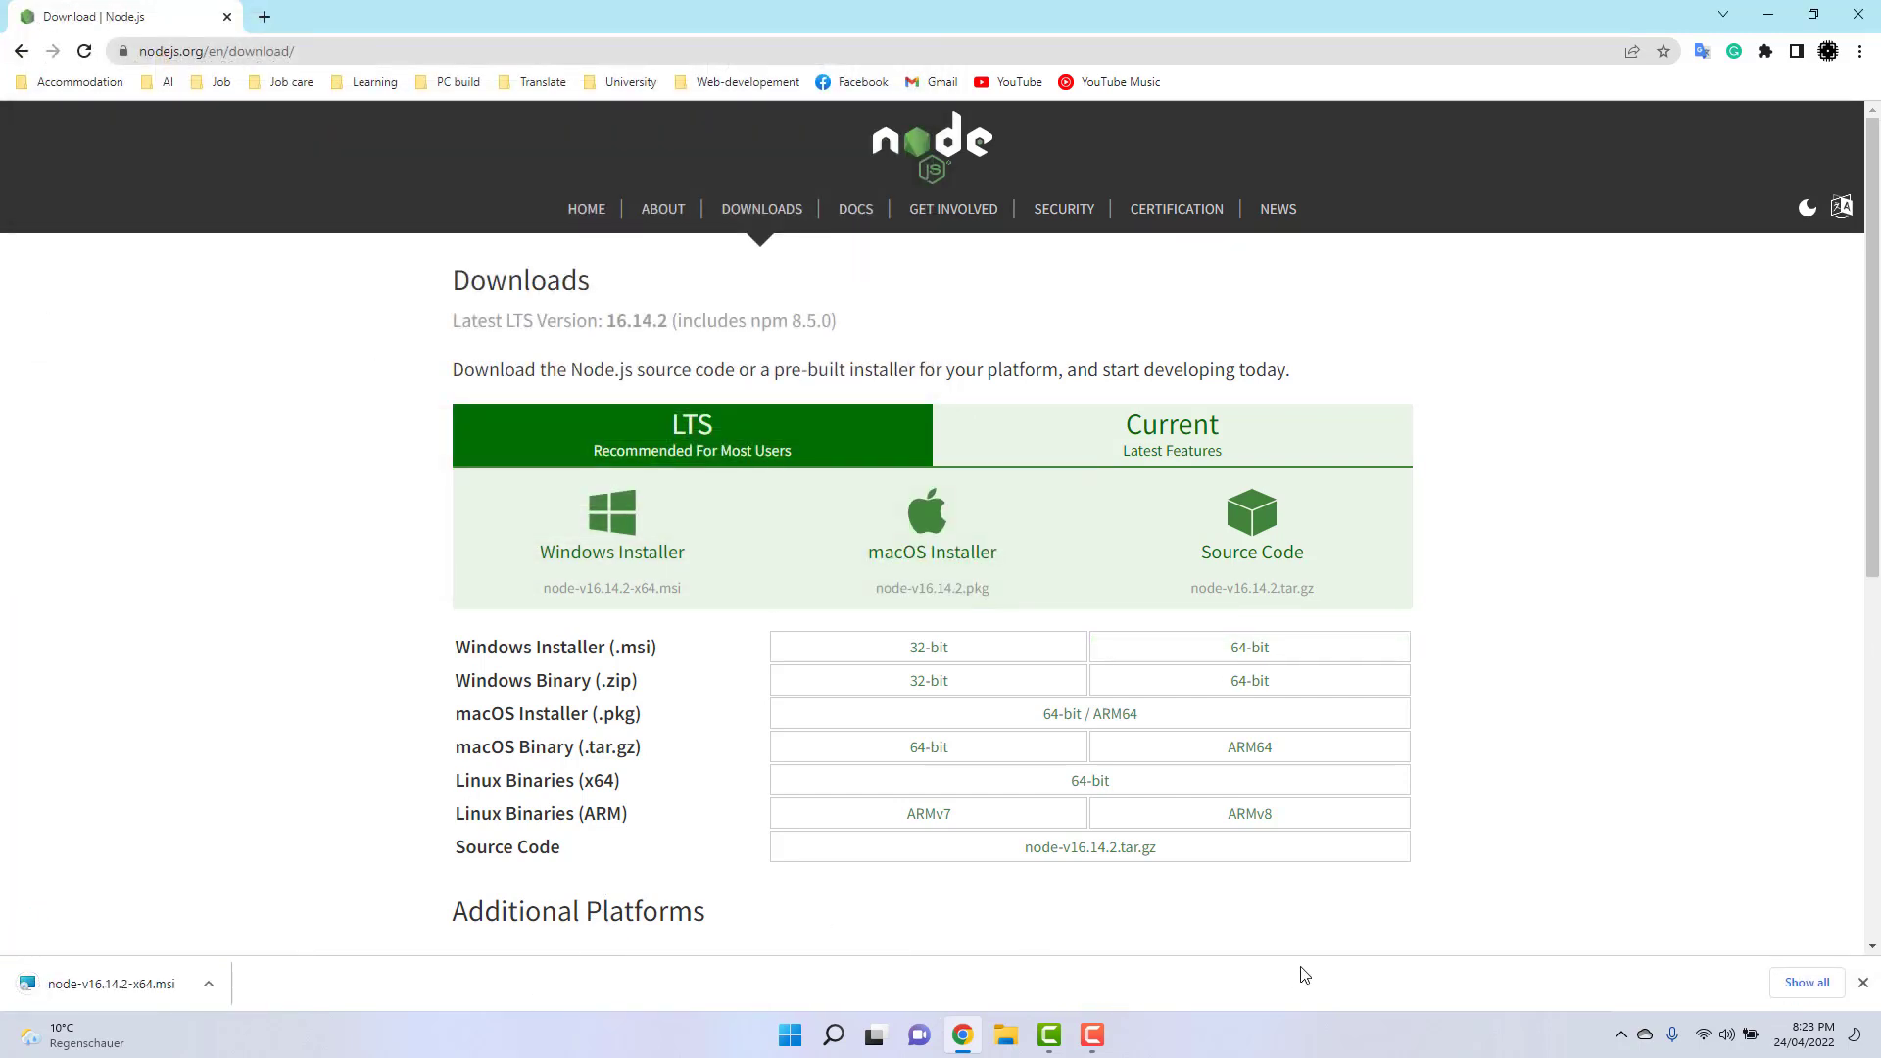
Step: In File Explorer, go to the Software folder on Project (P:) and launch the node-v16.14.2-x64 installer
left_click(1006, 1039)
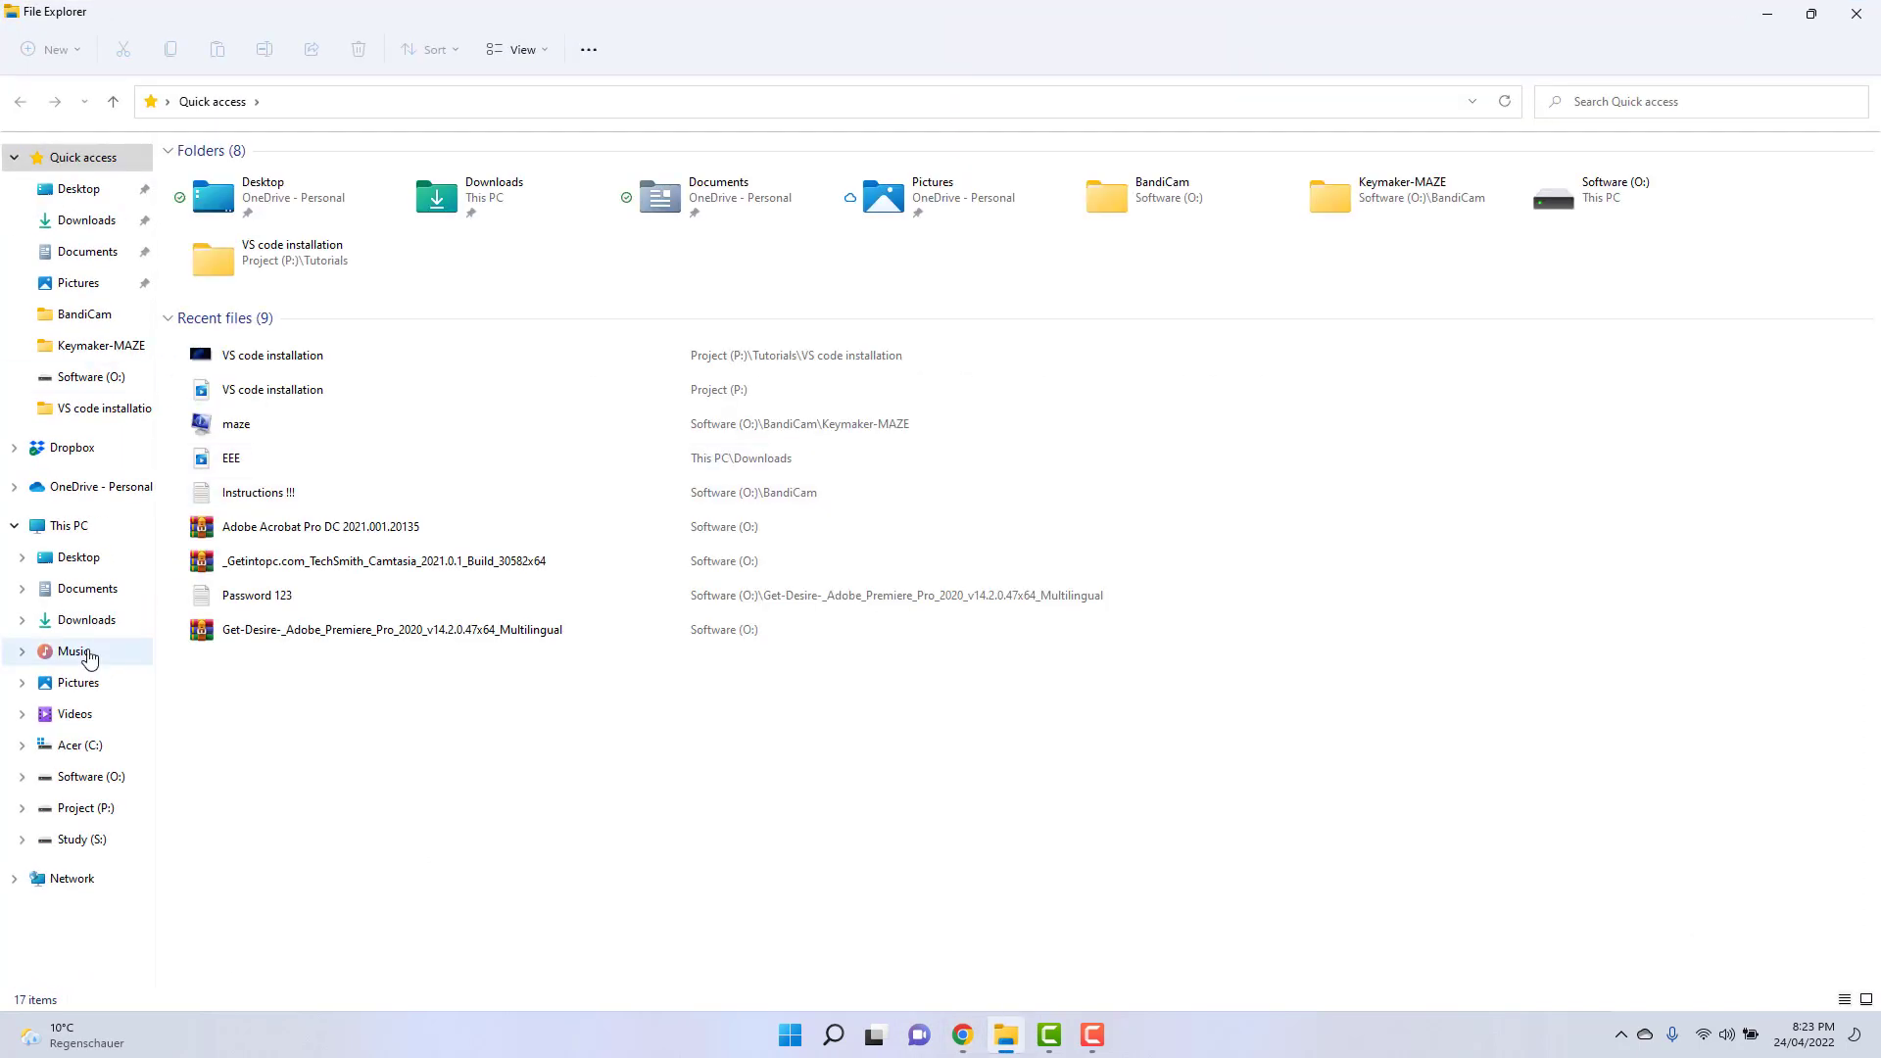
left_click(117, 386)
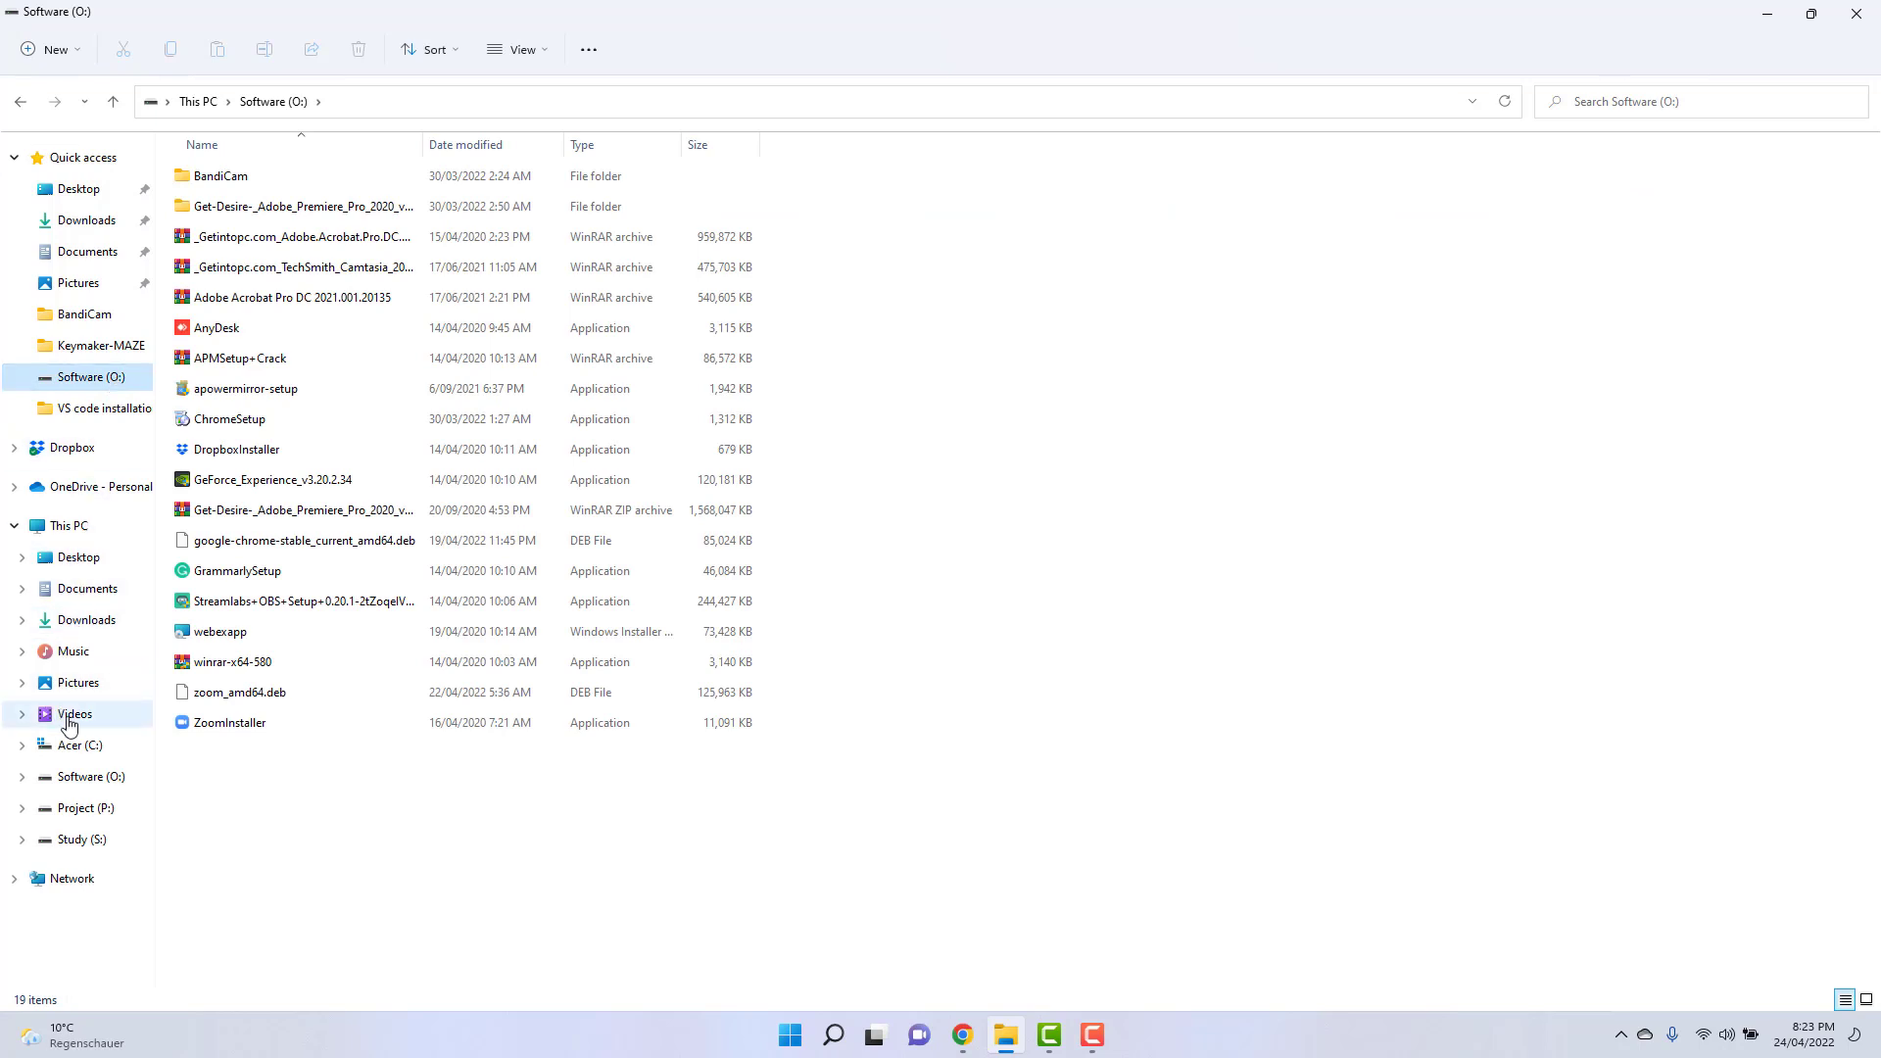
left_click(86, 808)
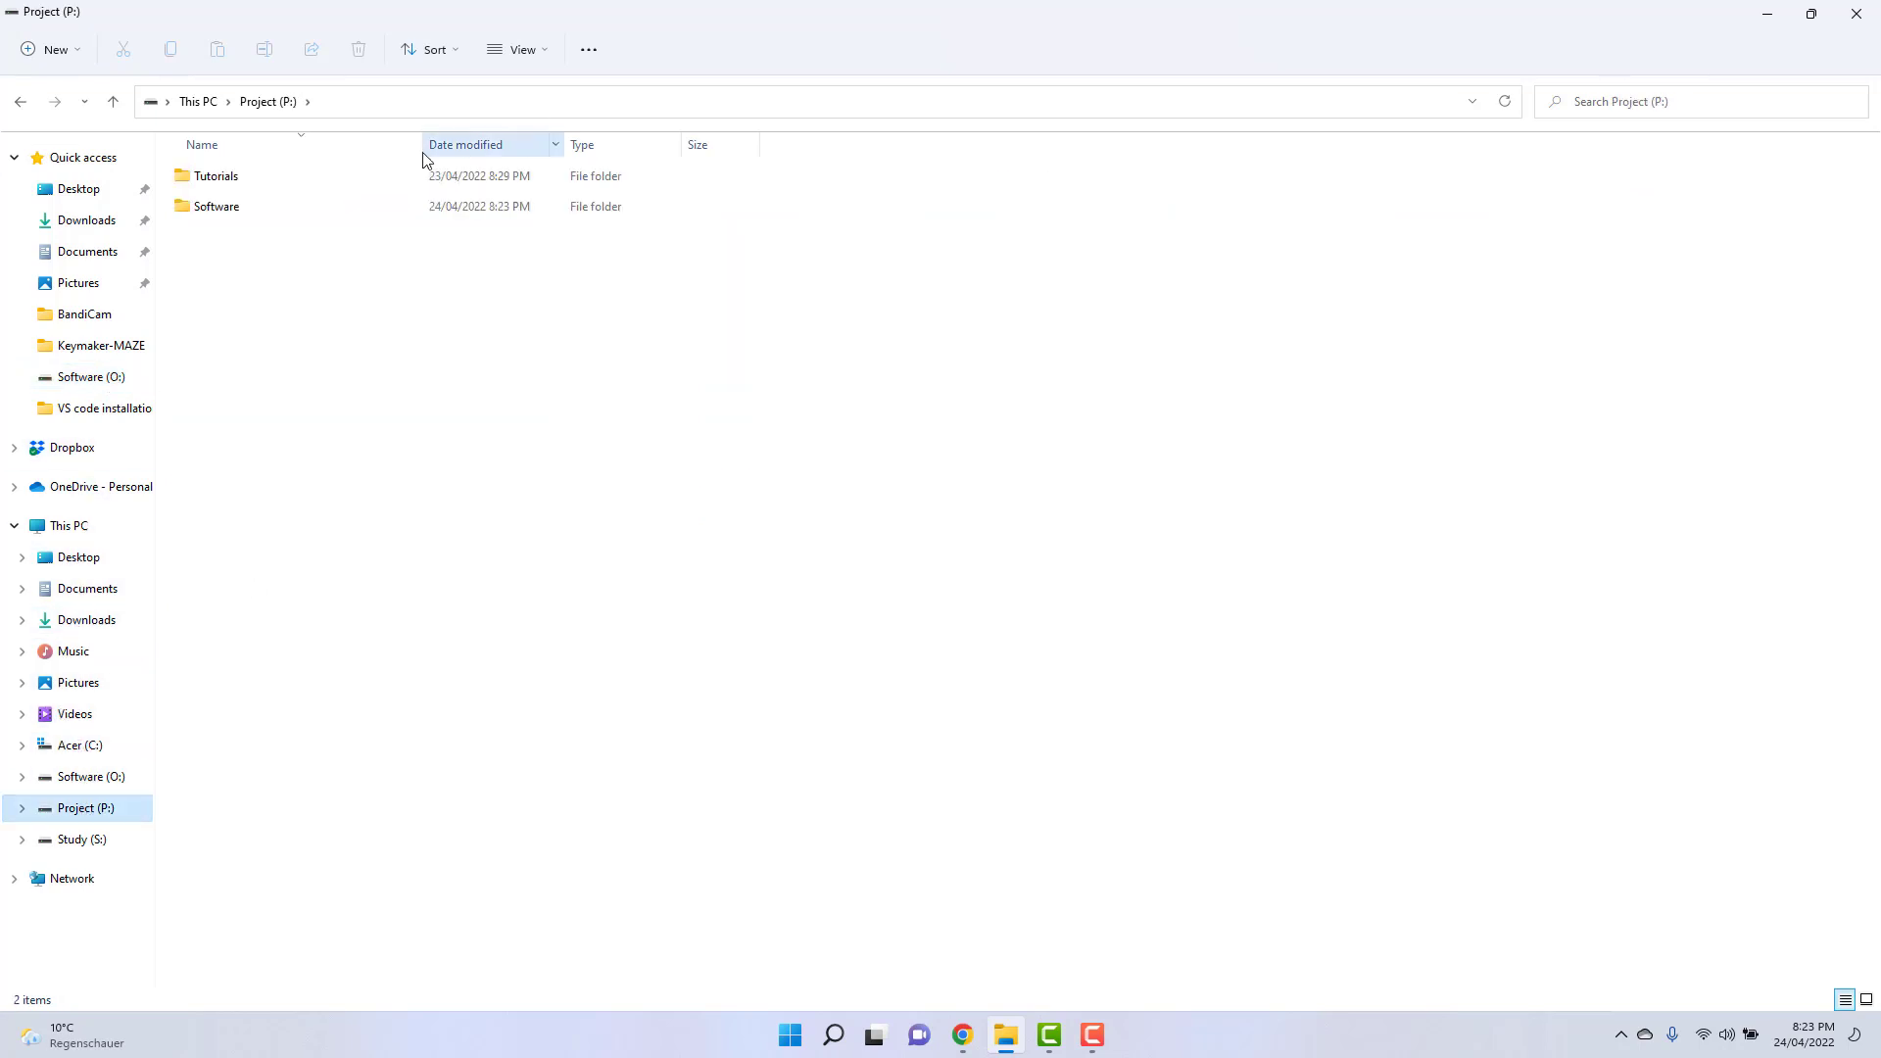
double_click(333, 201)
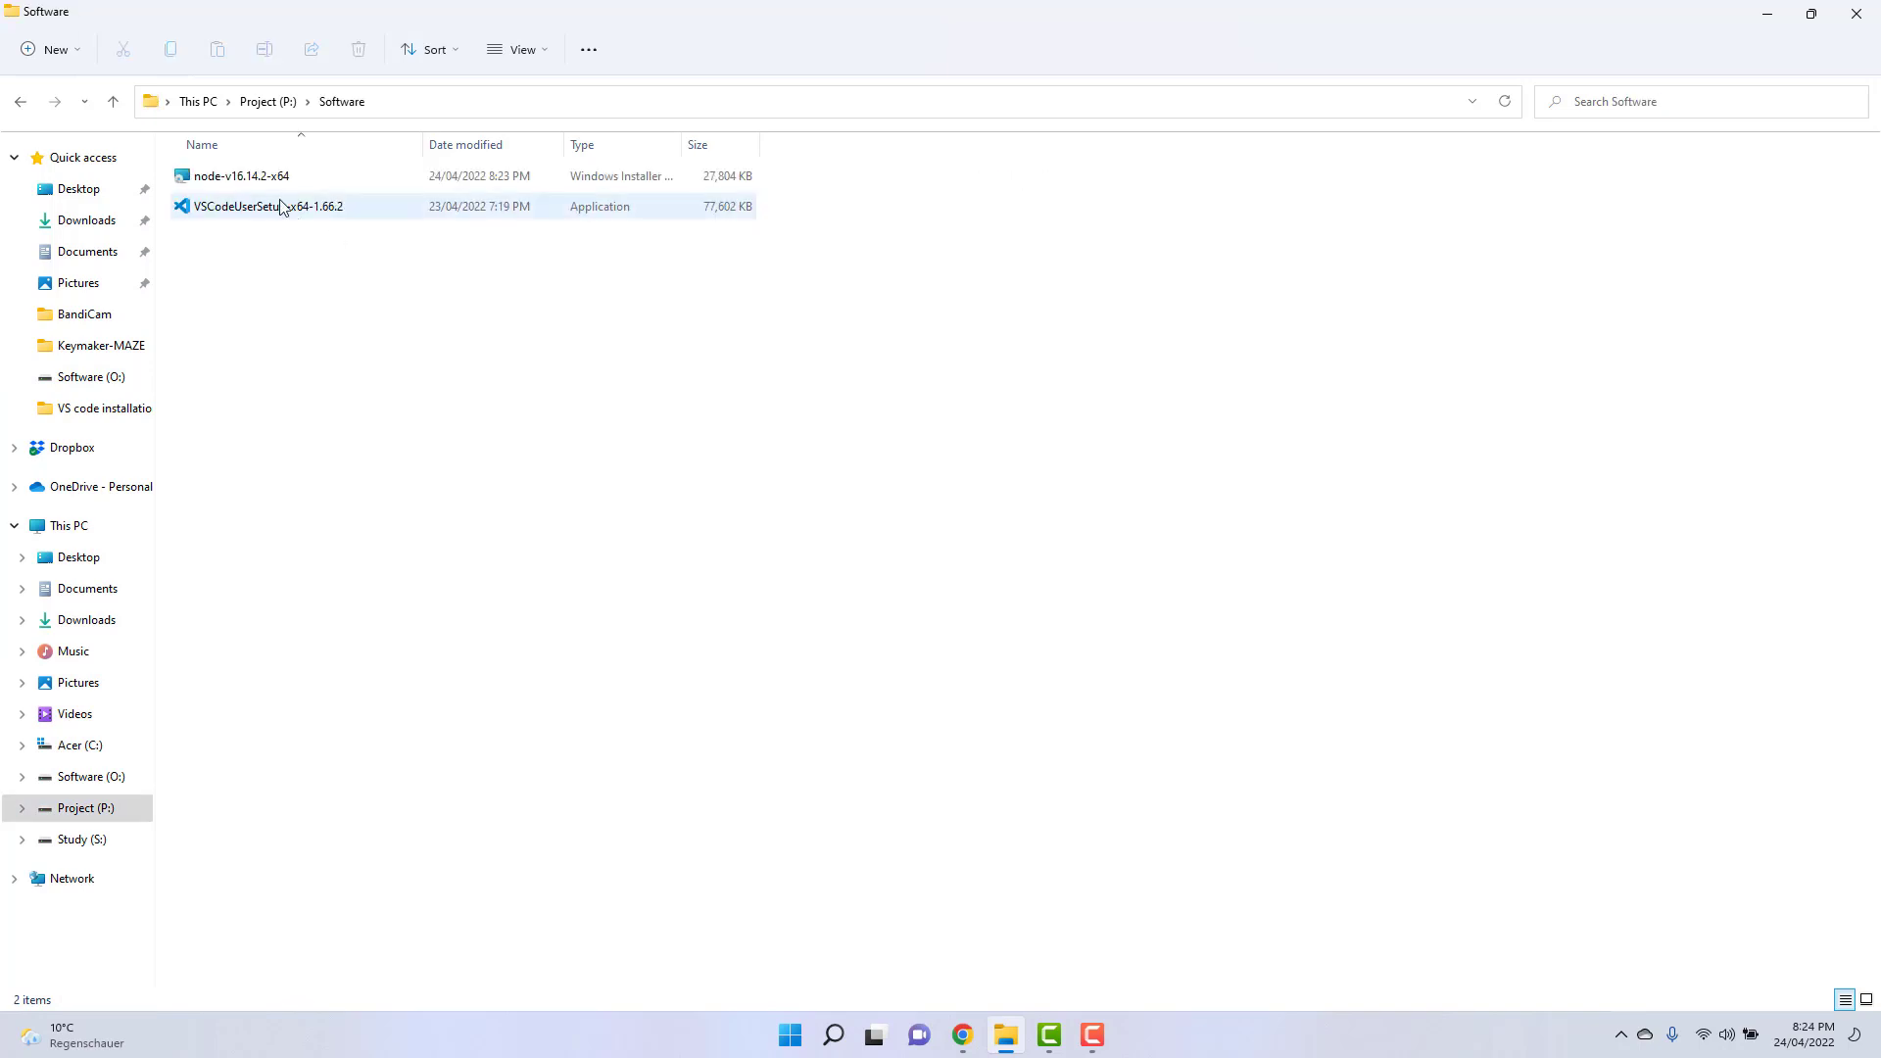
left_click(227, 181)
right_click(228, 180)
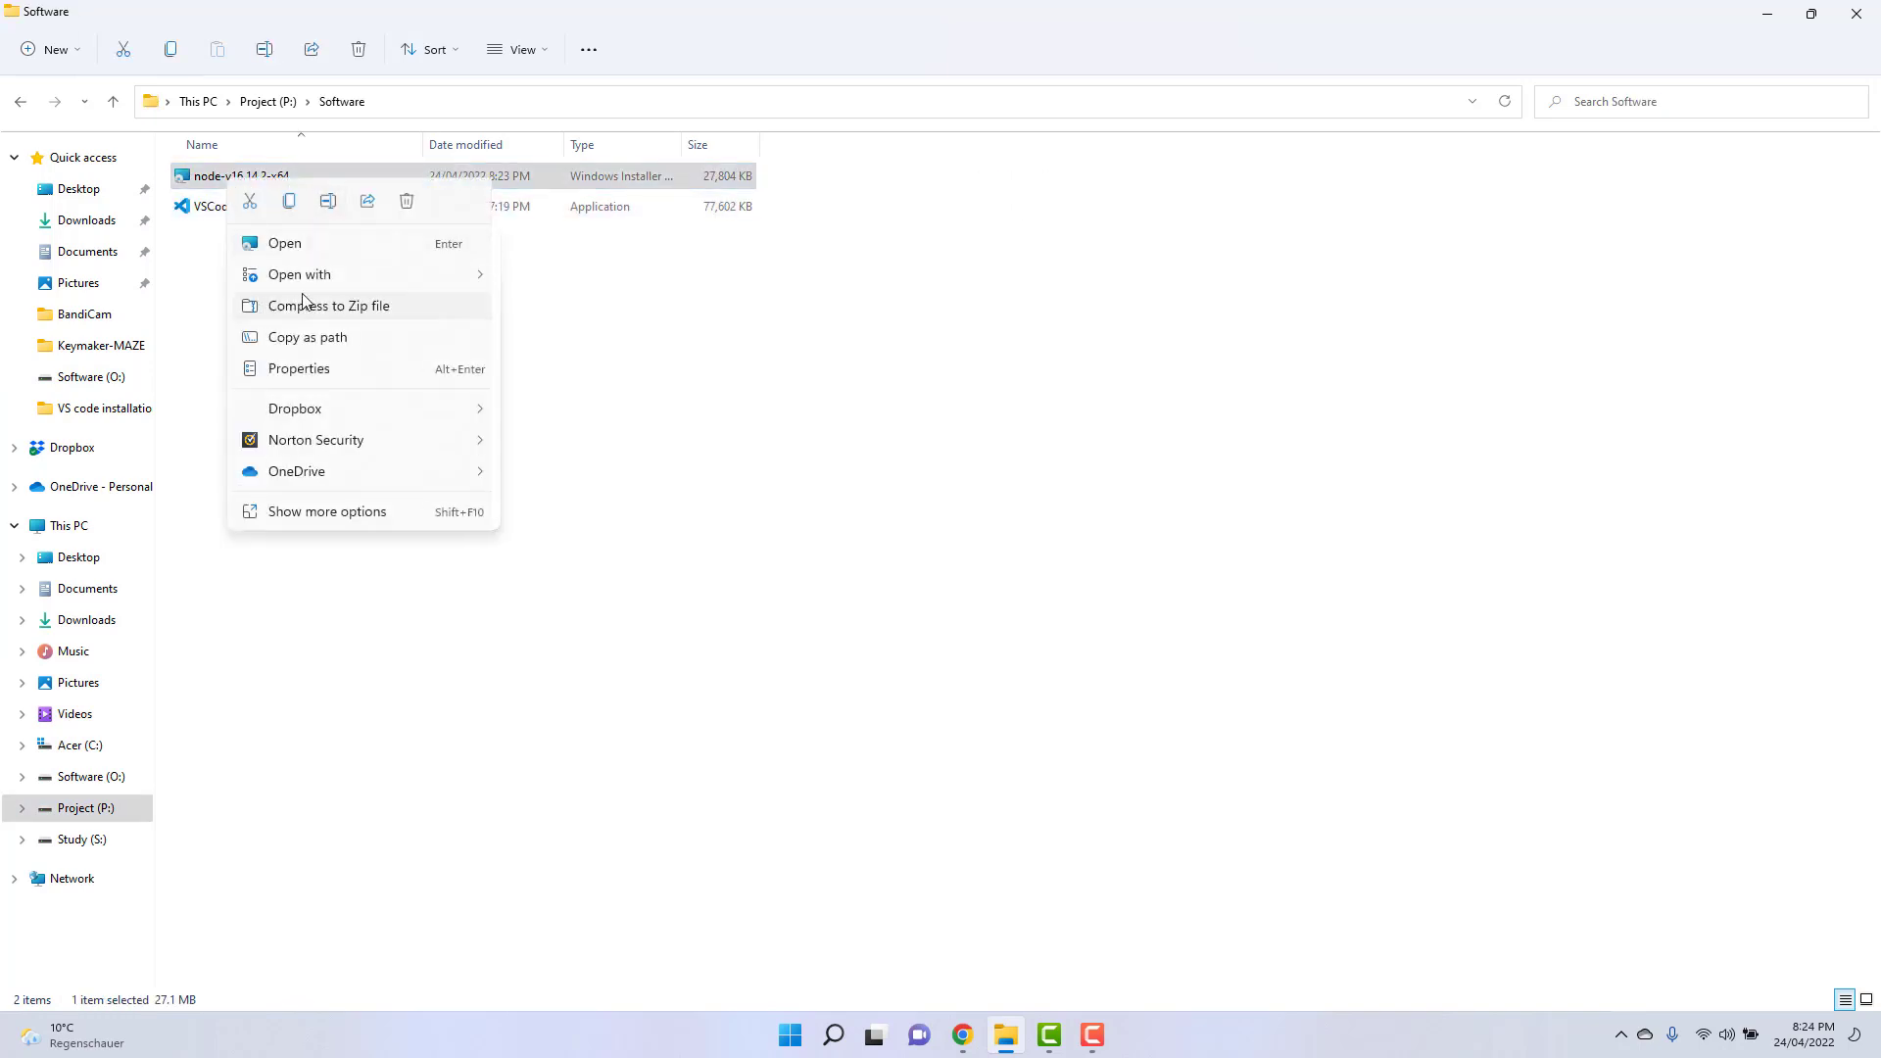
left_click(304, 241)
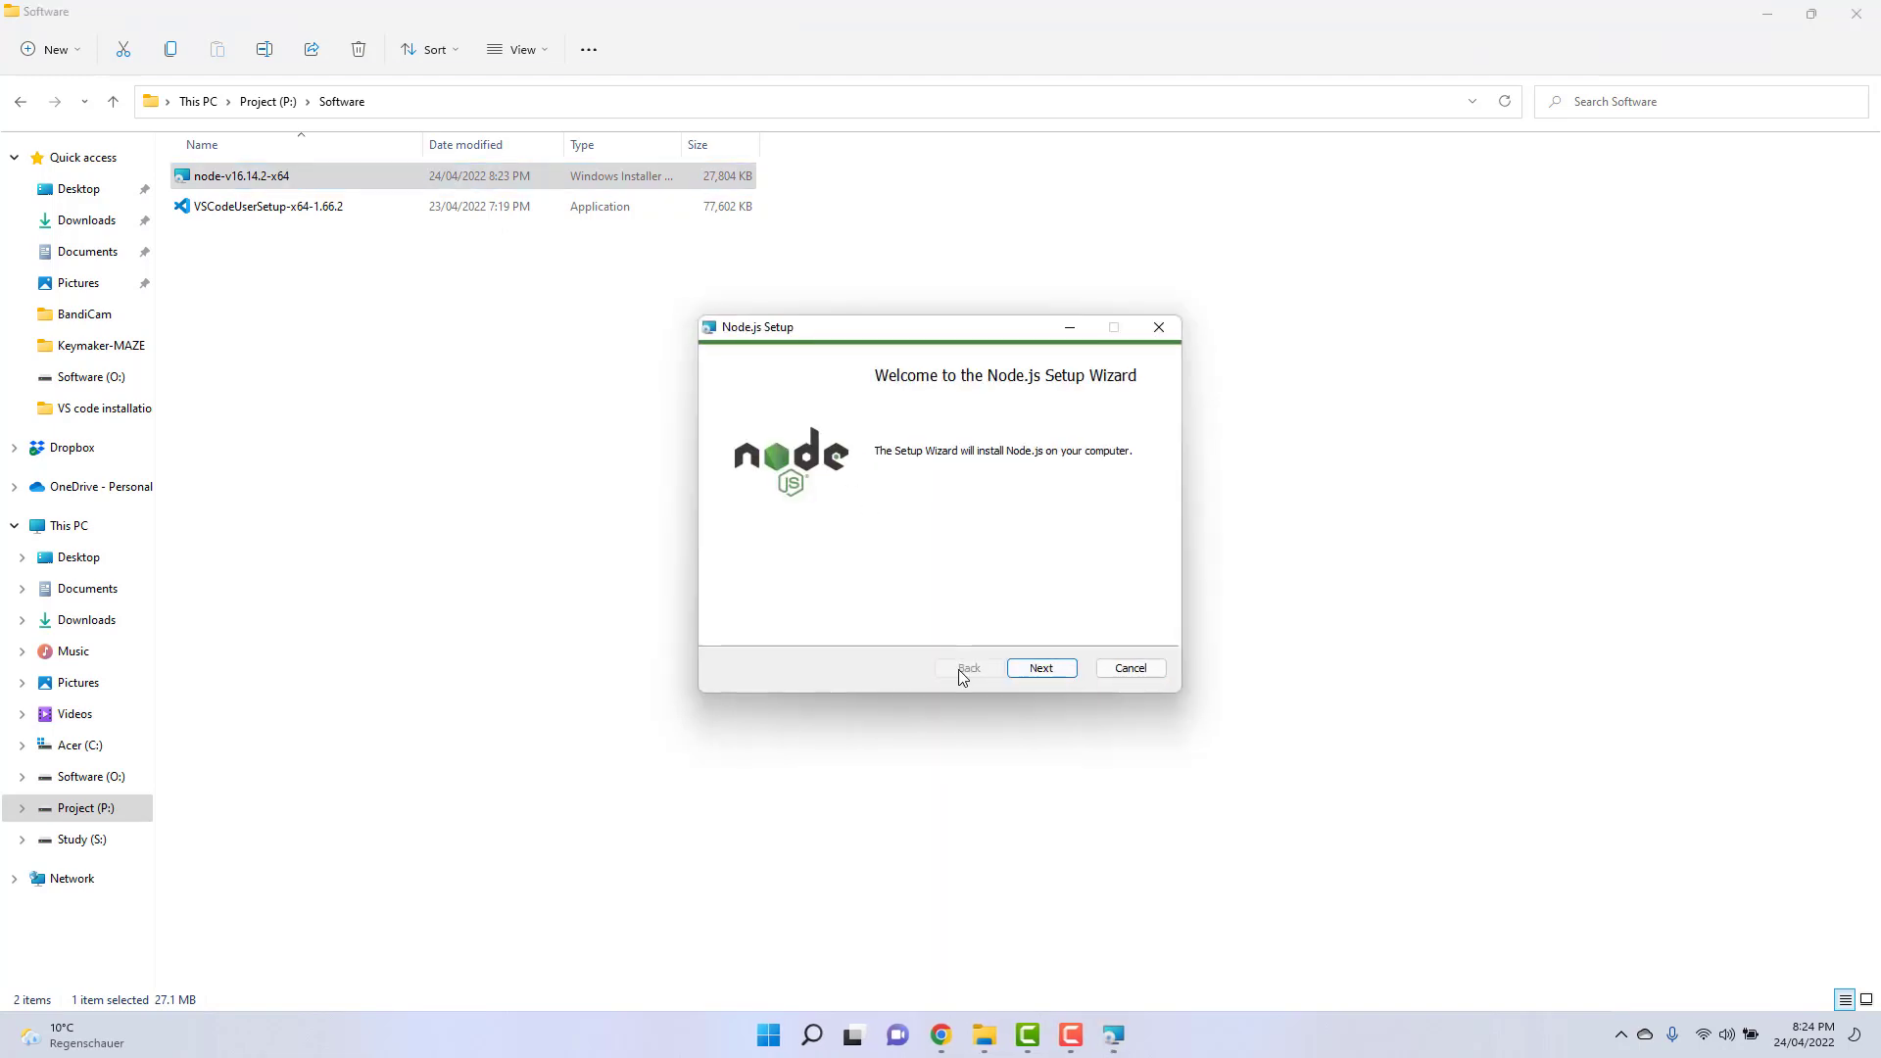
Step: Accept the license agreement in the Node.js setup and keep the default destination folder and feature selection
left_click(1041, 667)
left_click(843, 622)
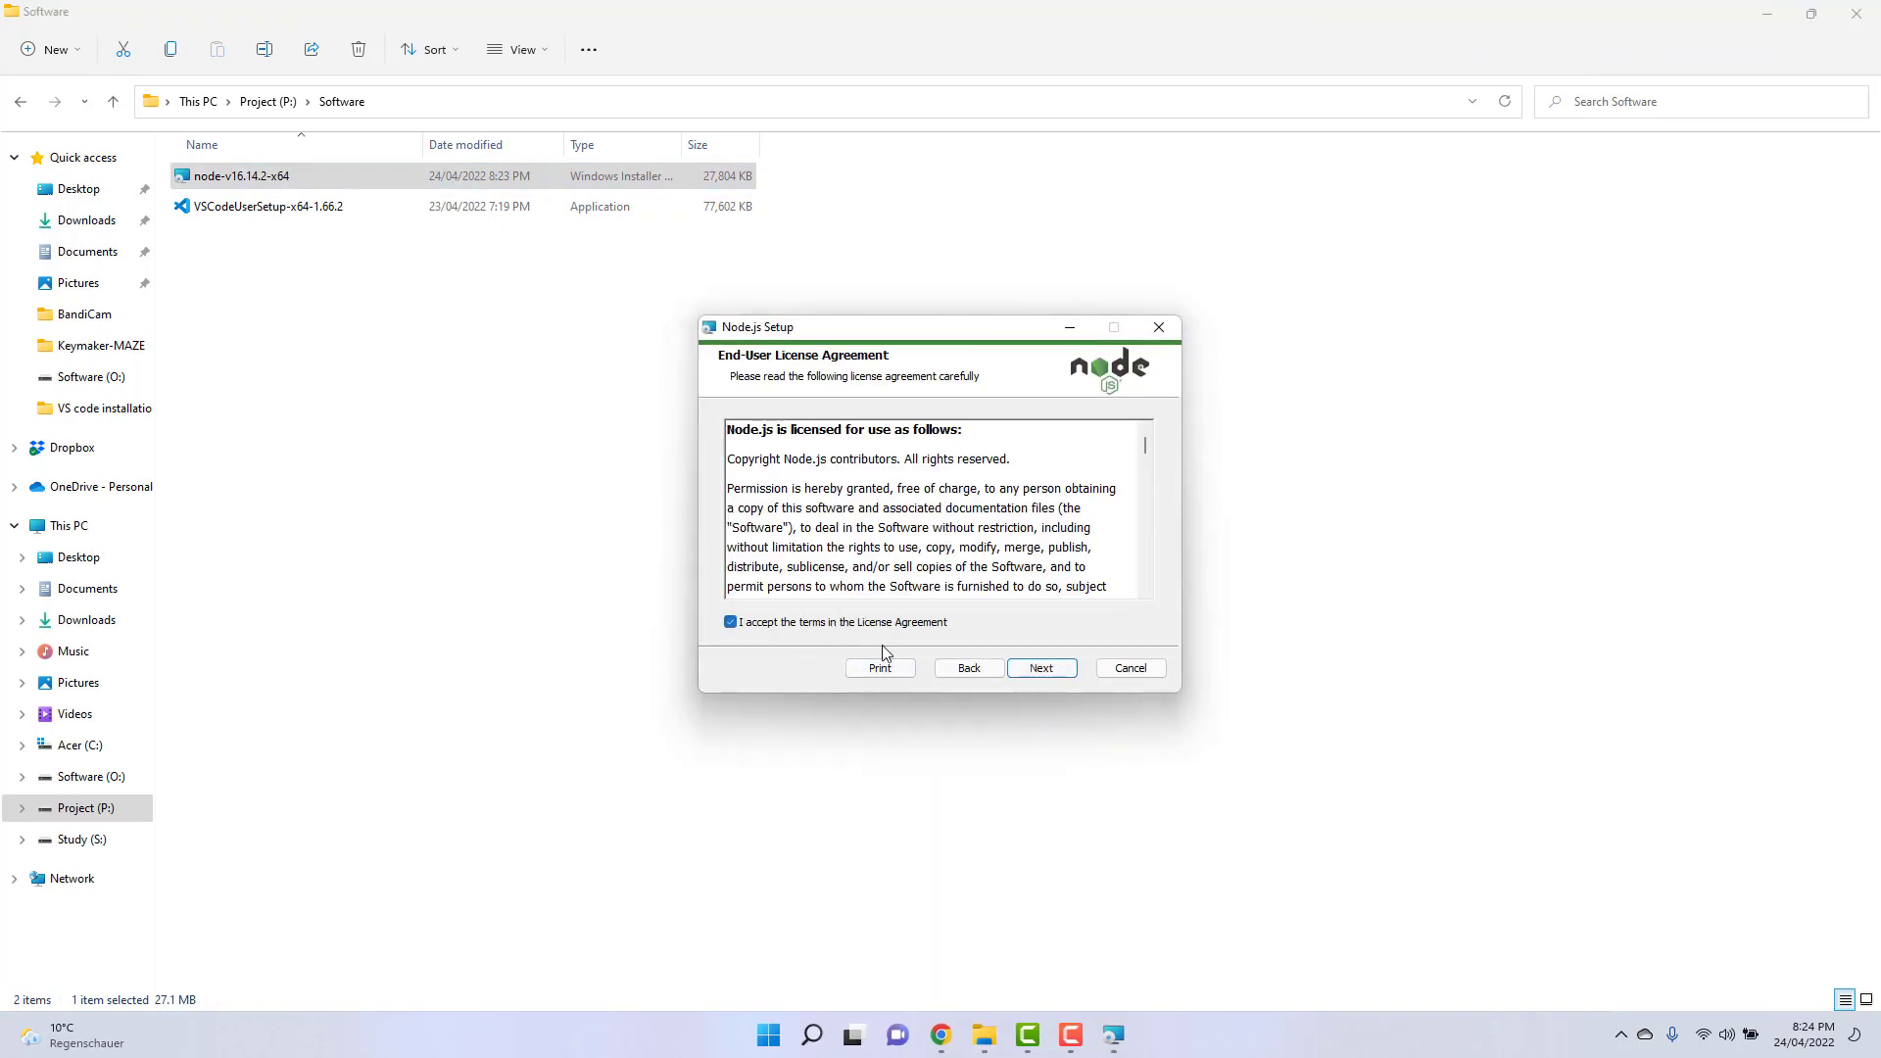
left_click(1053, 674)
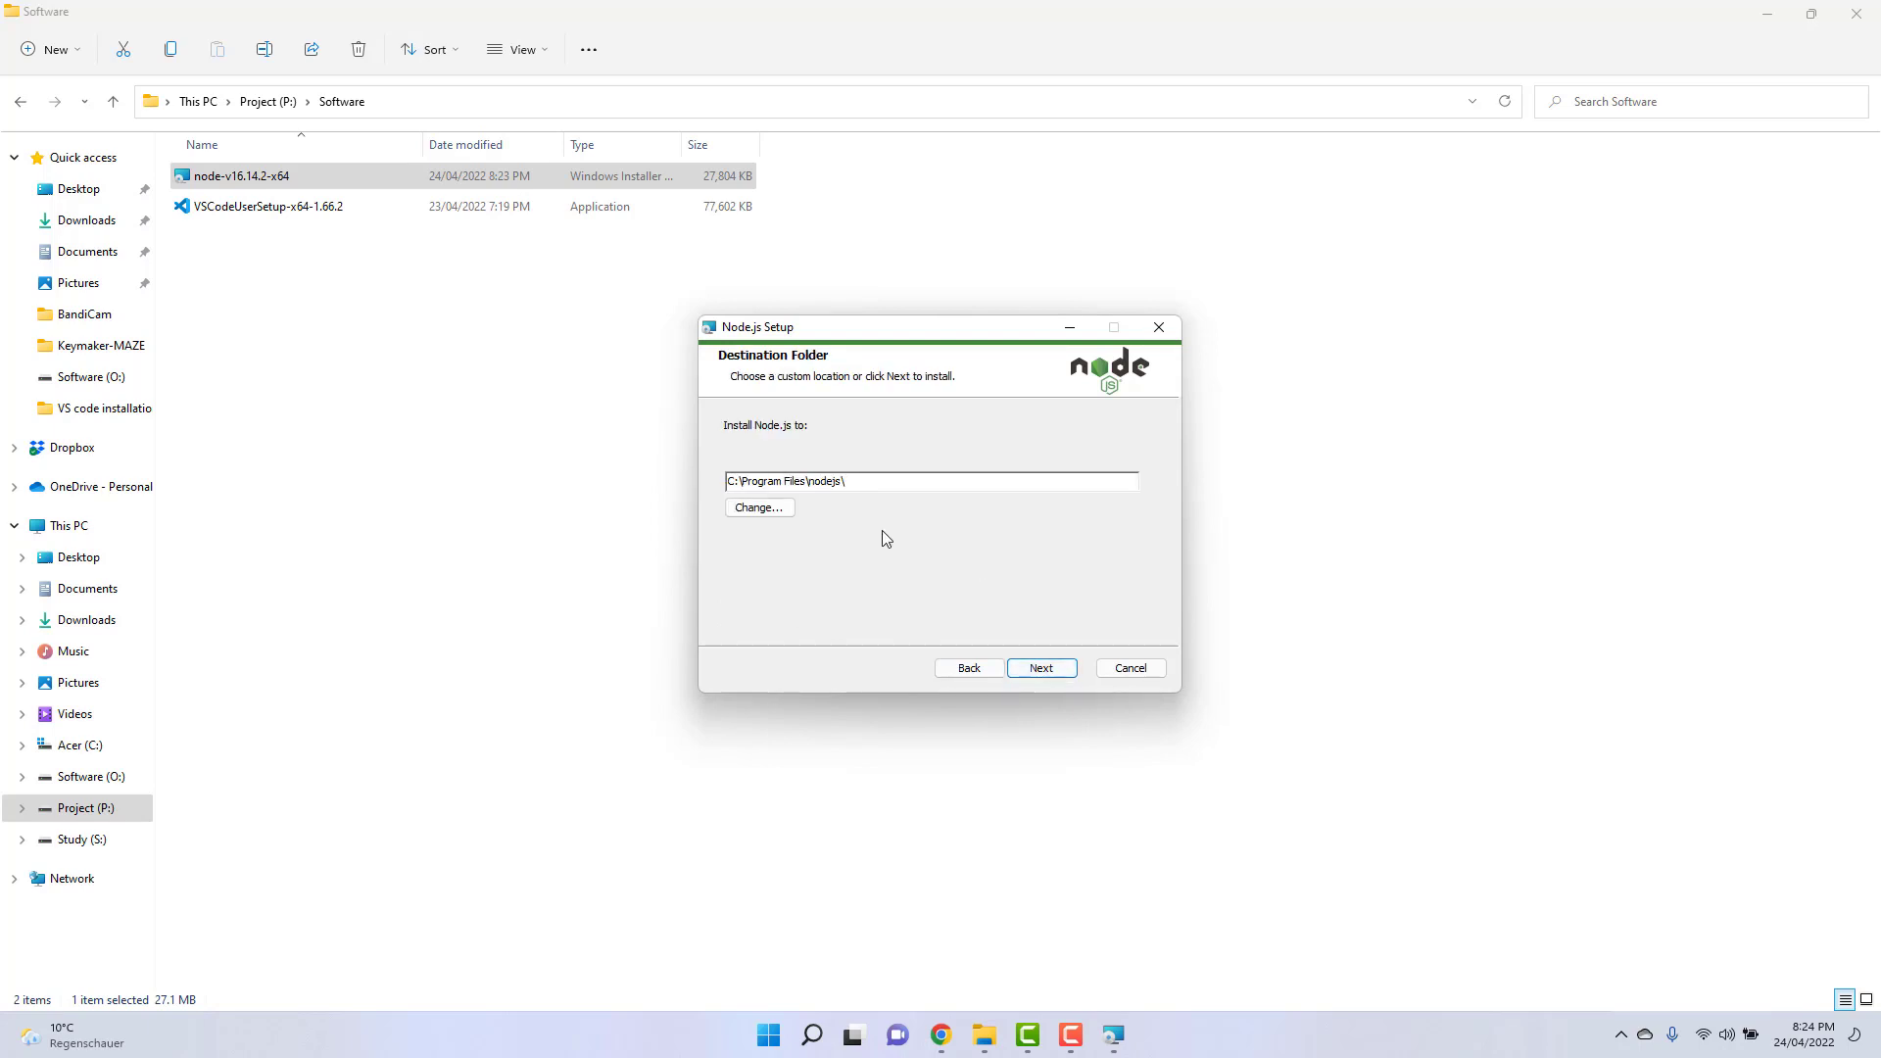
left_click(1042, 671)
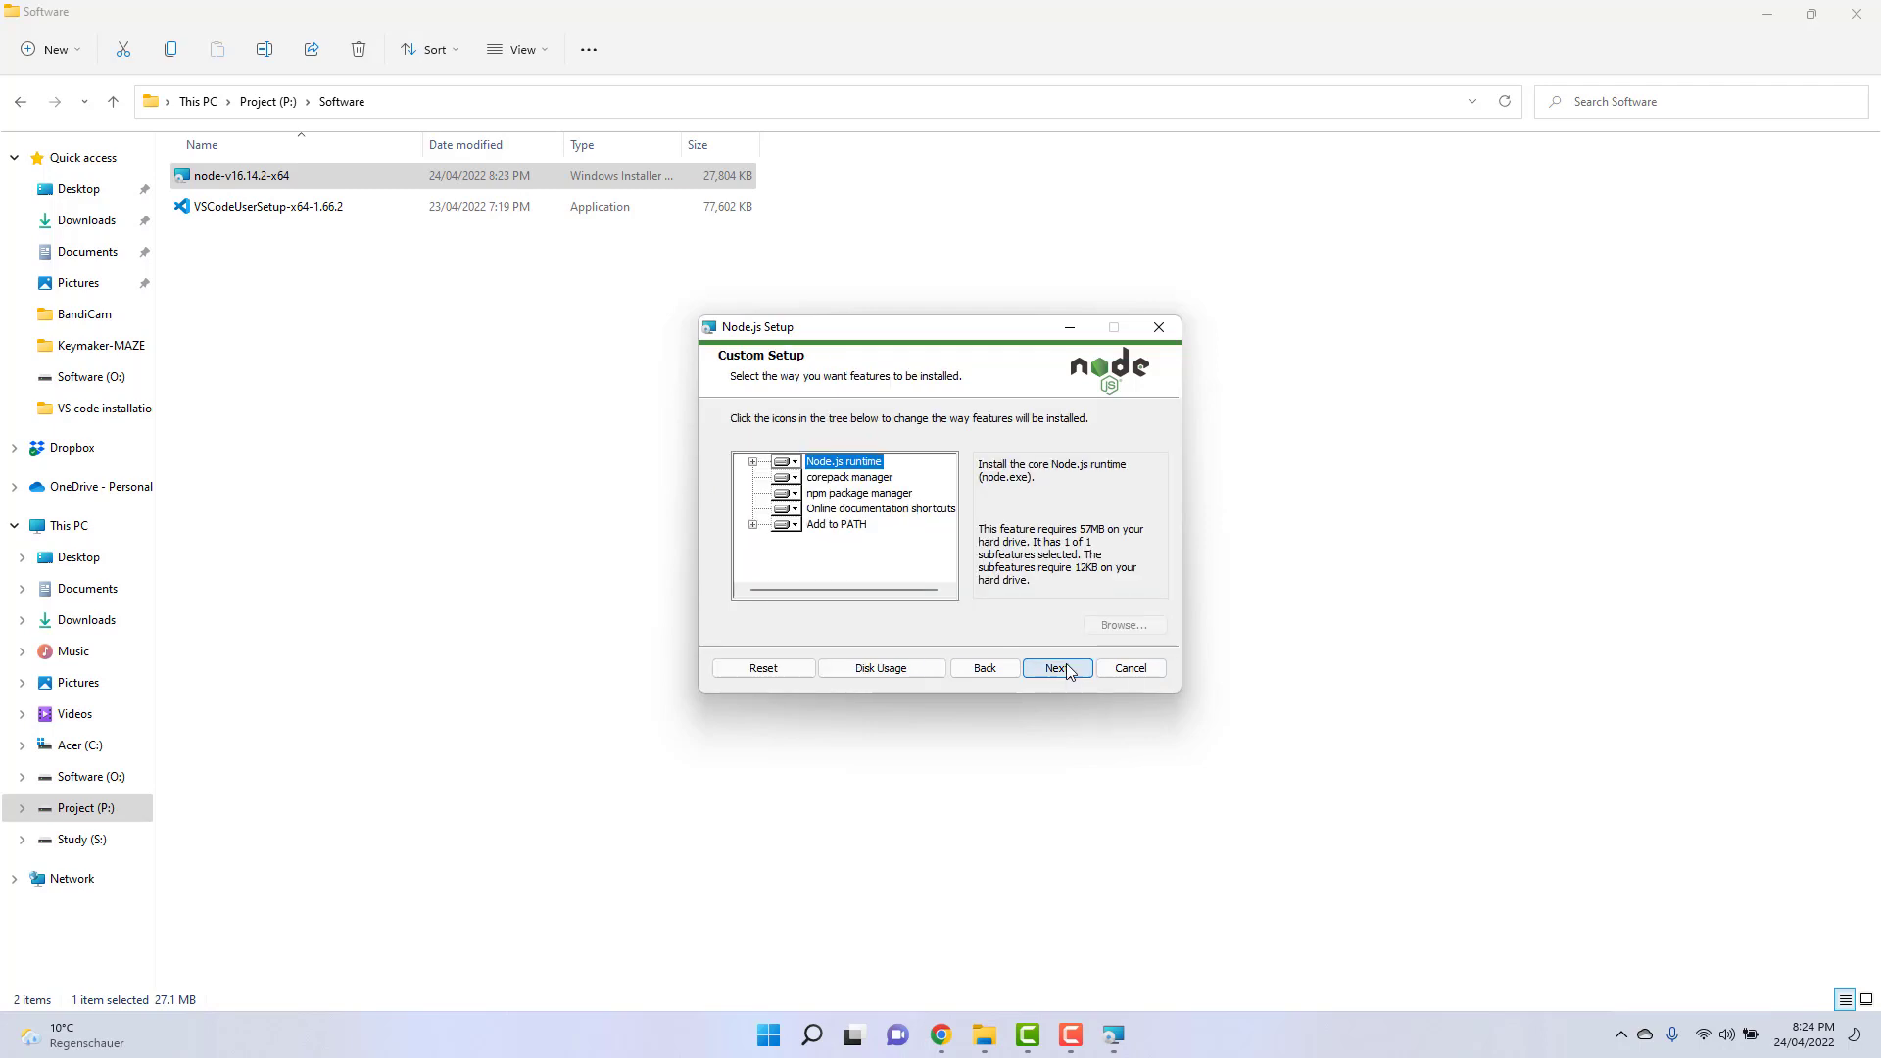
left_click(1056, 670)
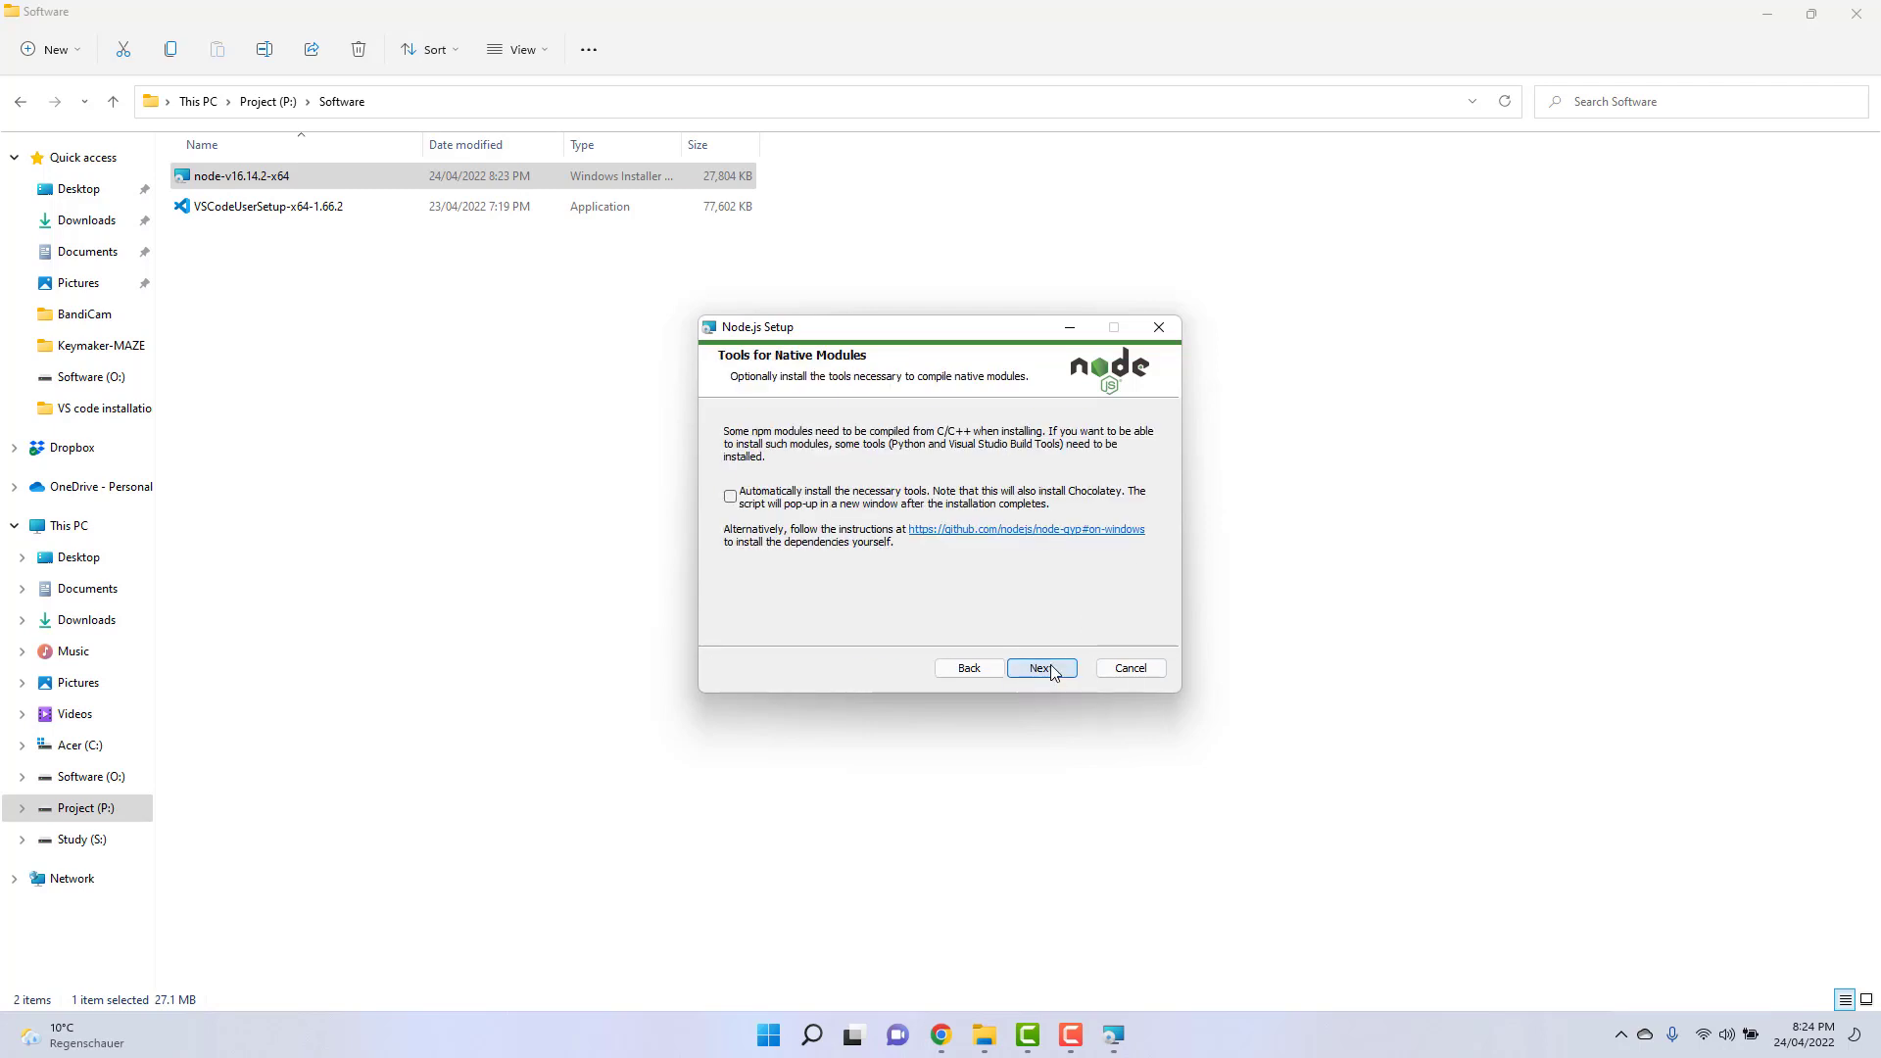
Step: Enable automatic installation of the tools for native modules, install Node.js and finish the setup wizard
left_click(732, 497)
left_click(1041, 669)
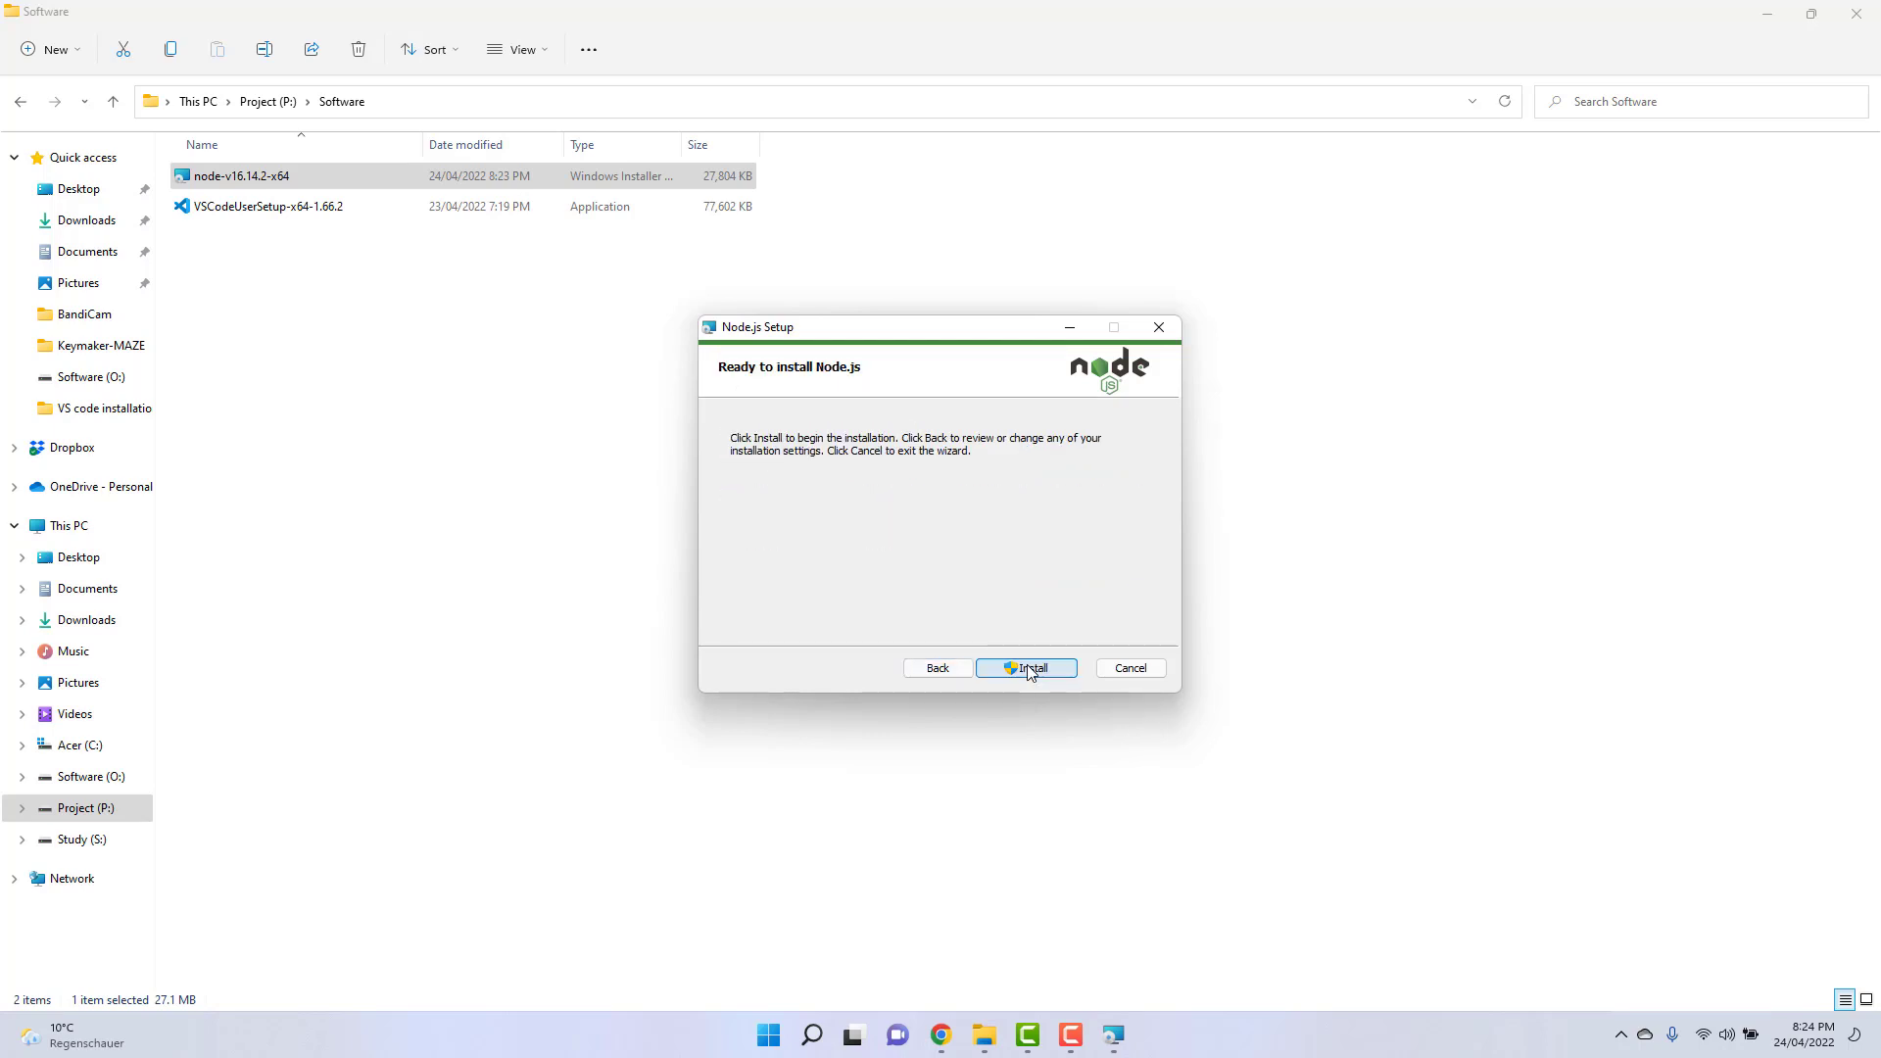
left_click(1029, 670)
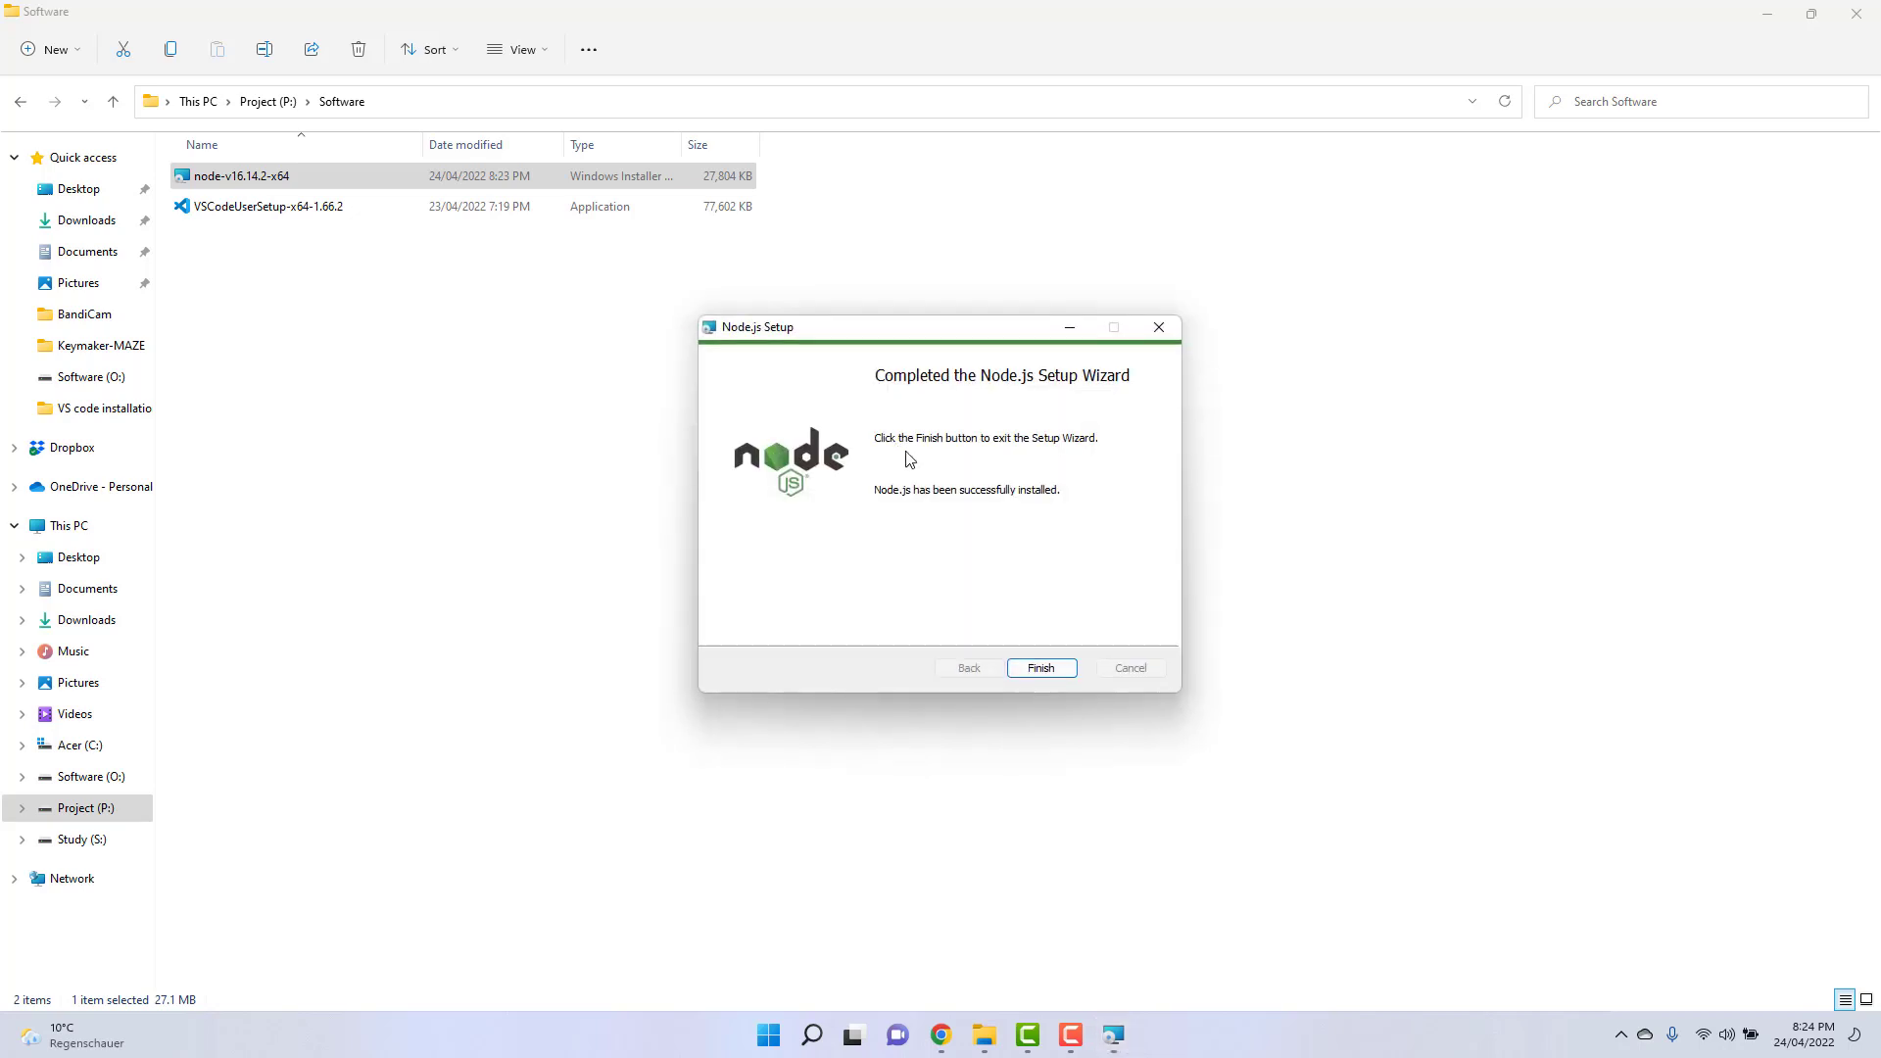
left_click(1040, 668)
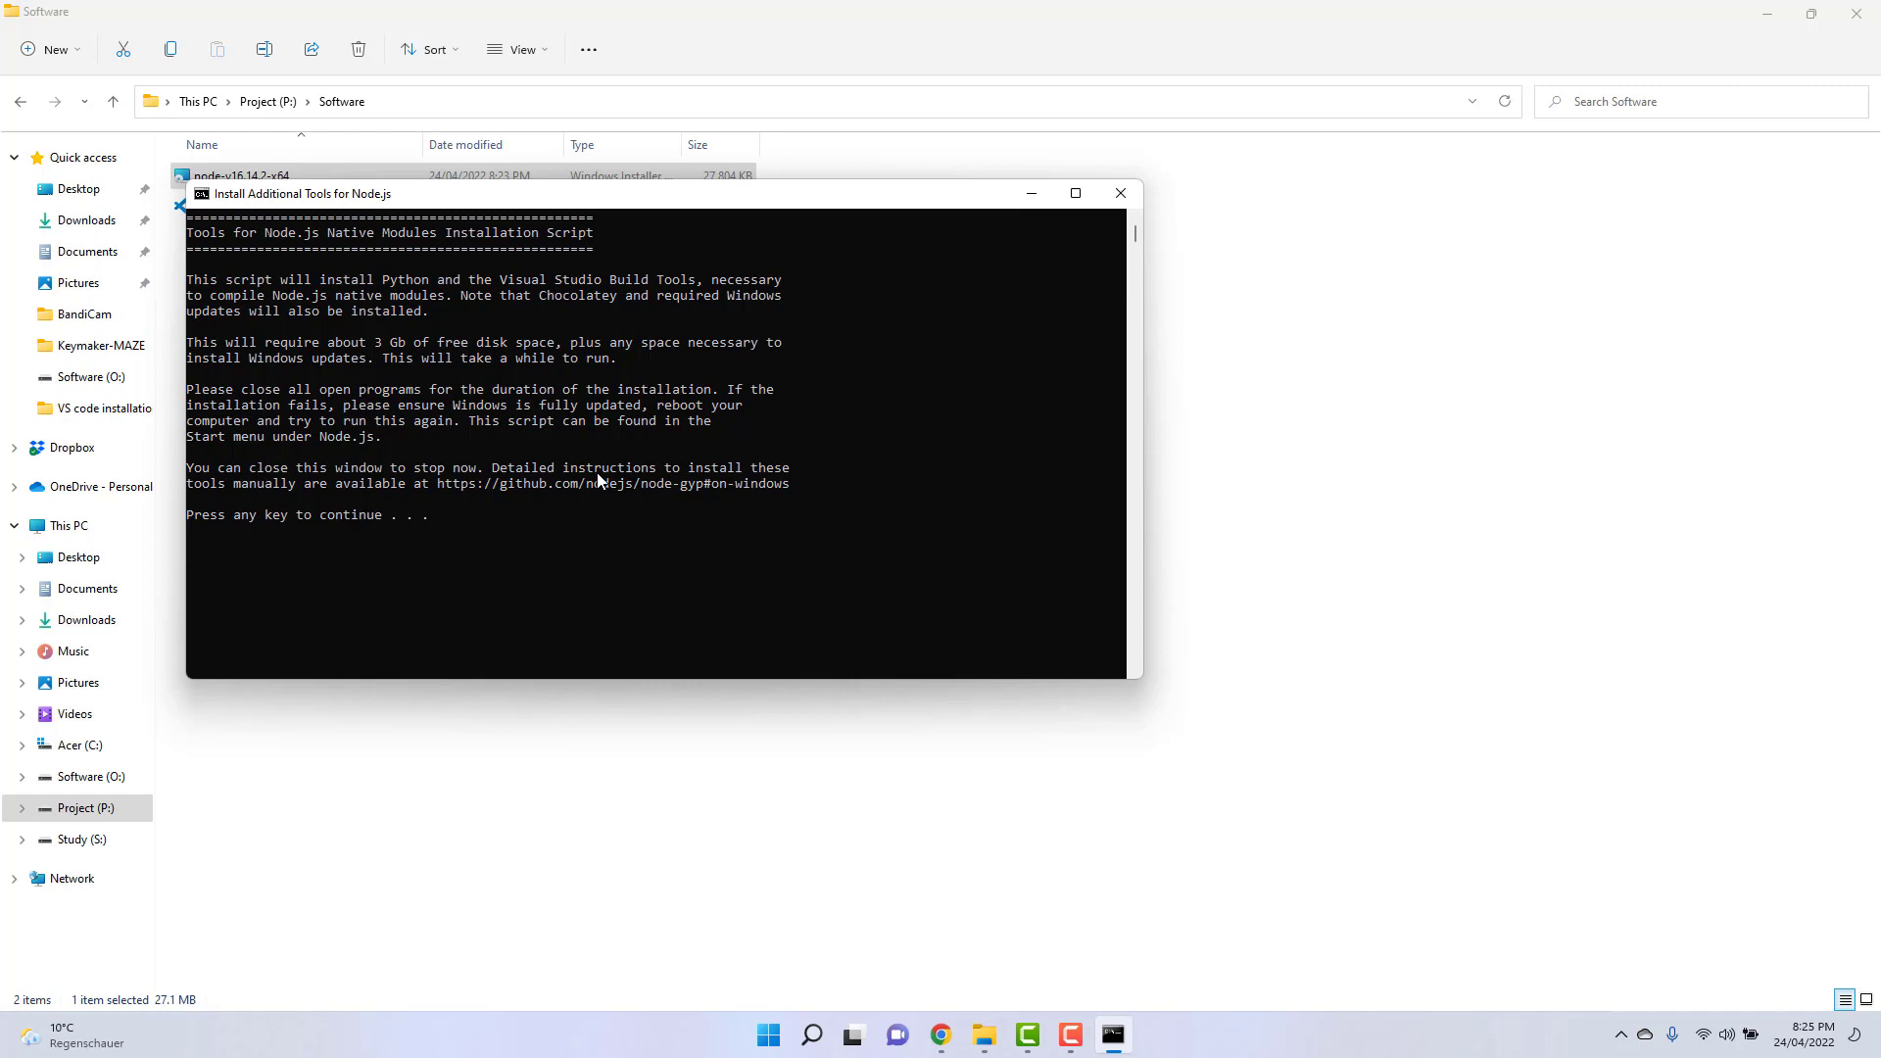
Step: Run the Node.js additional tools installation script and close its PowerShell window
key("Return")
key("Return")
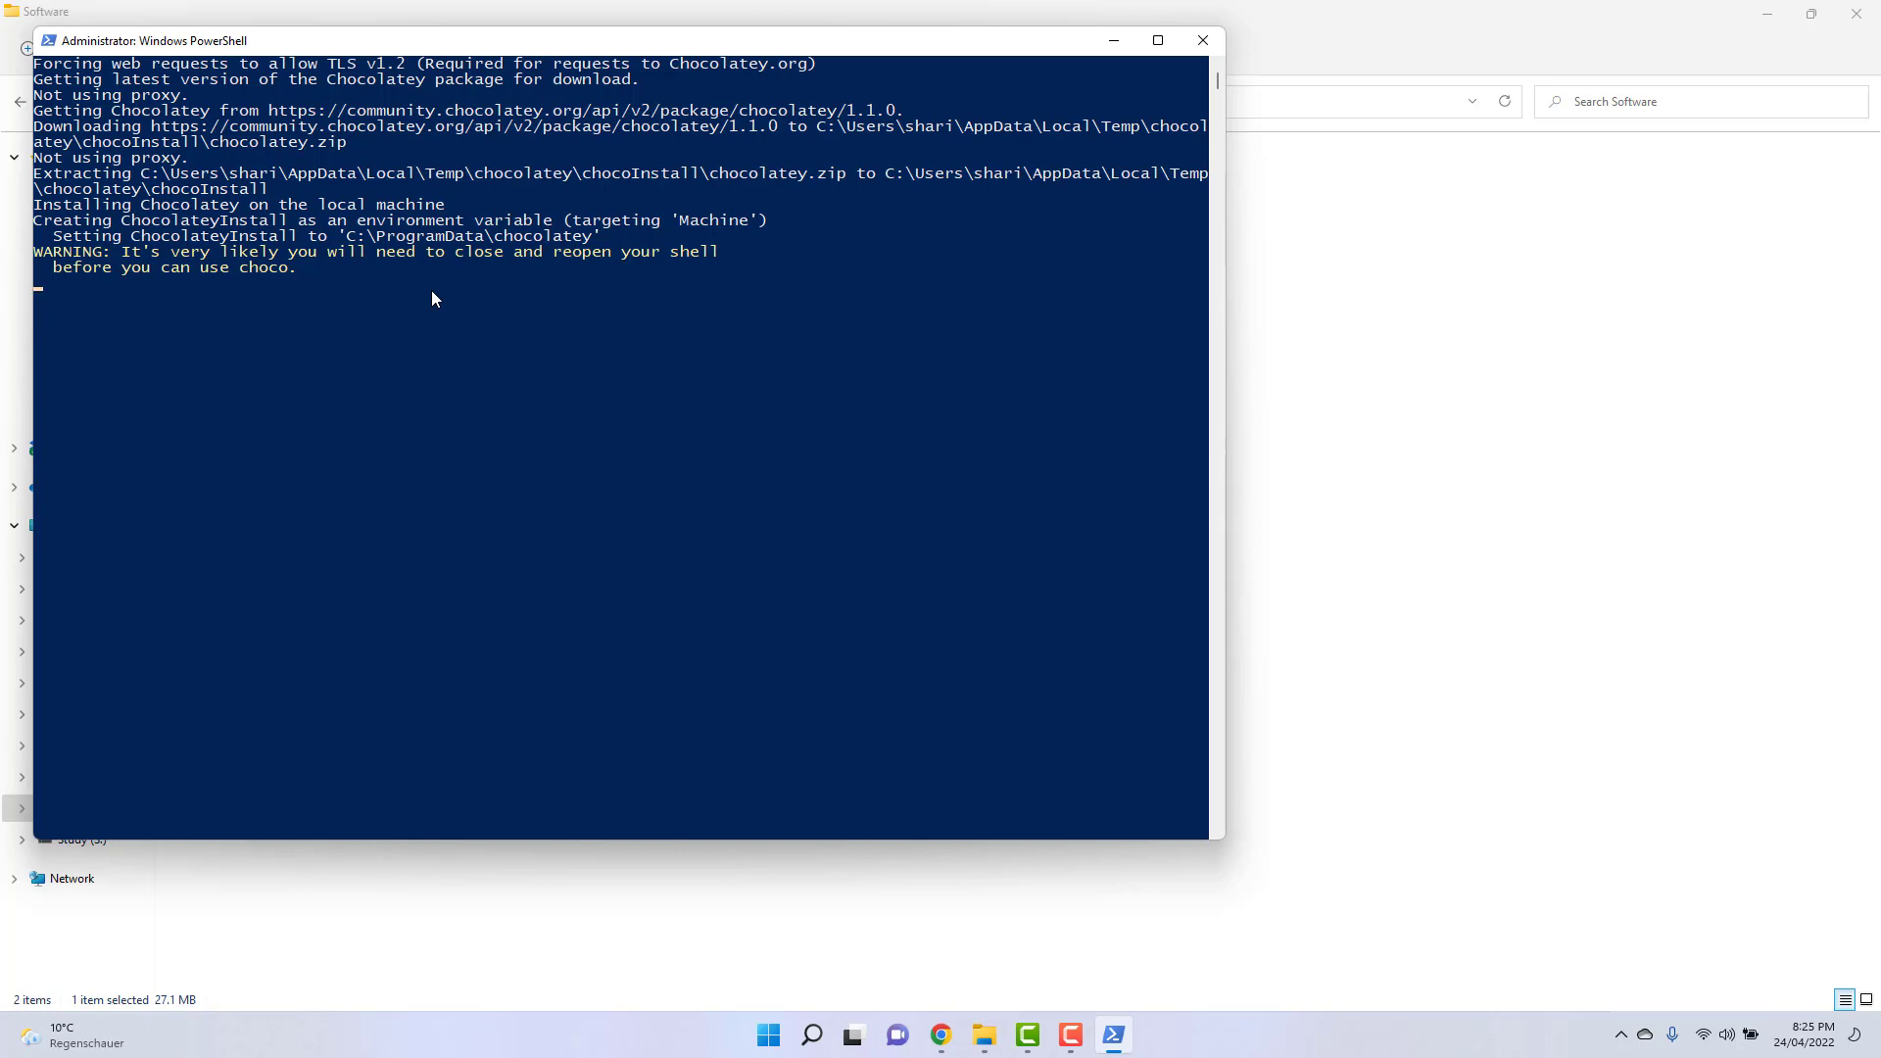
left_click(1114, 40)
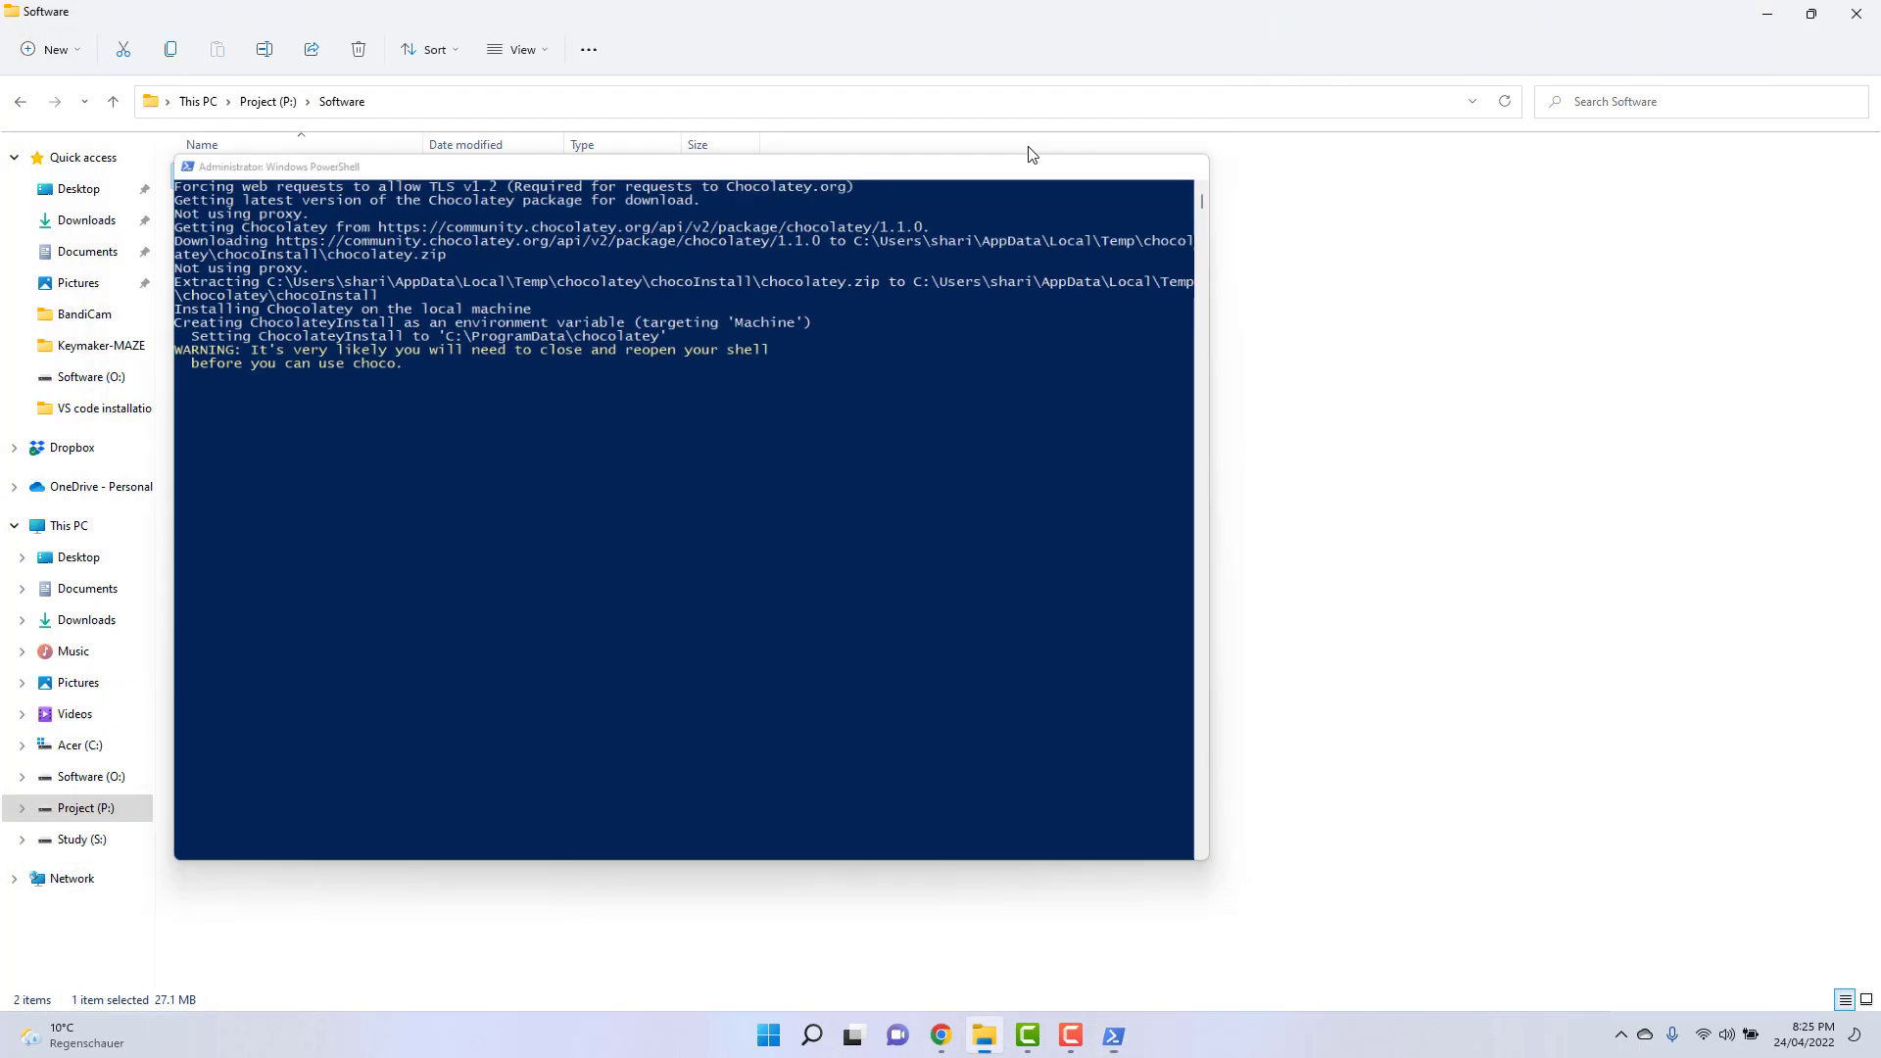
left_click(1112, 1036)
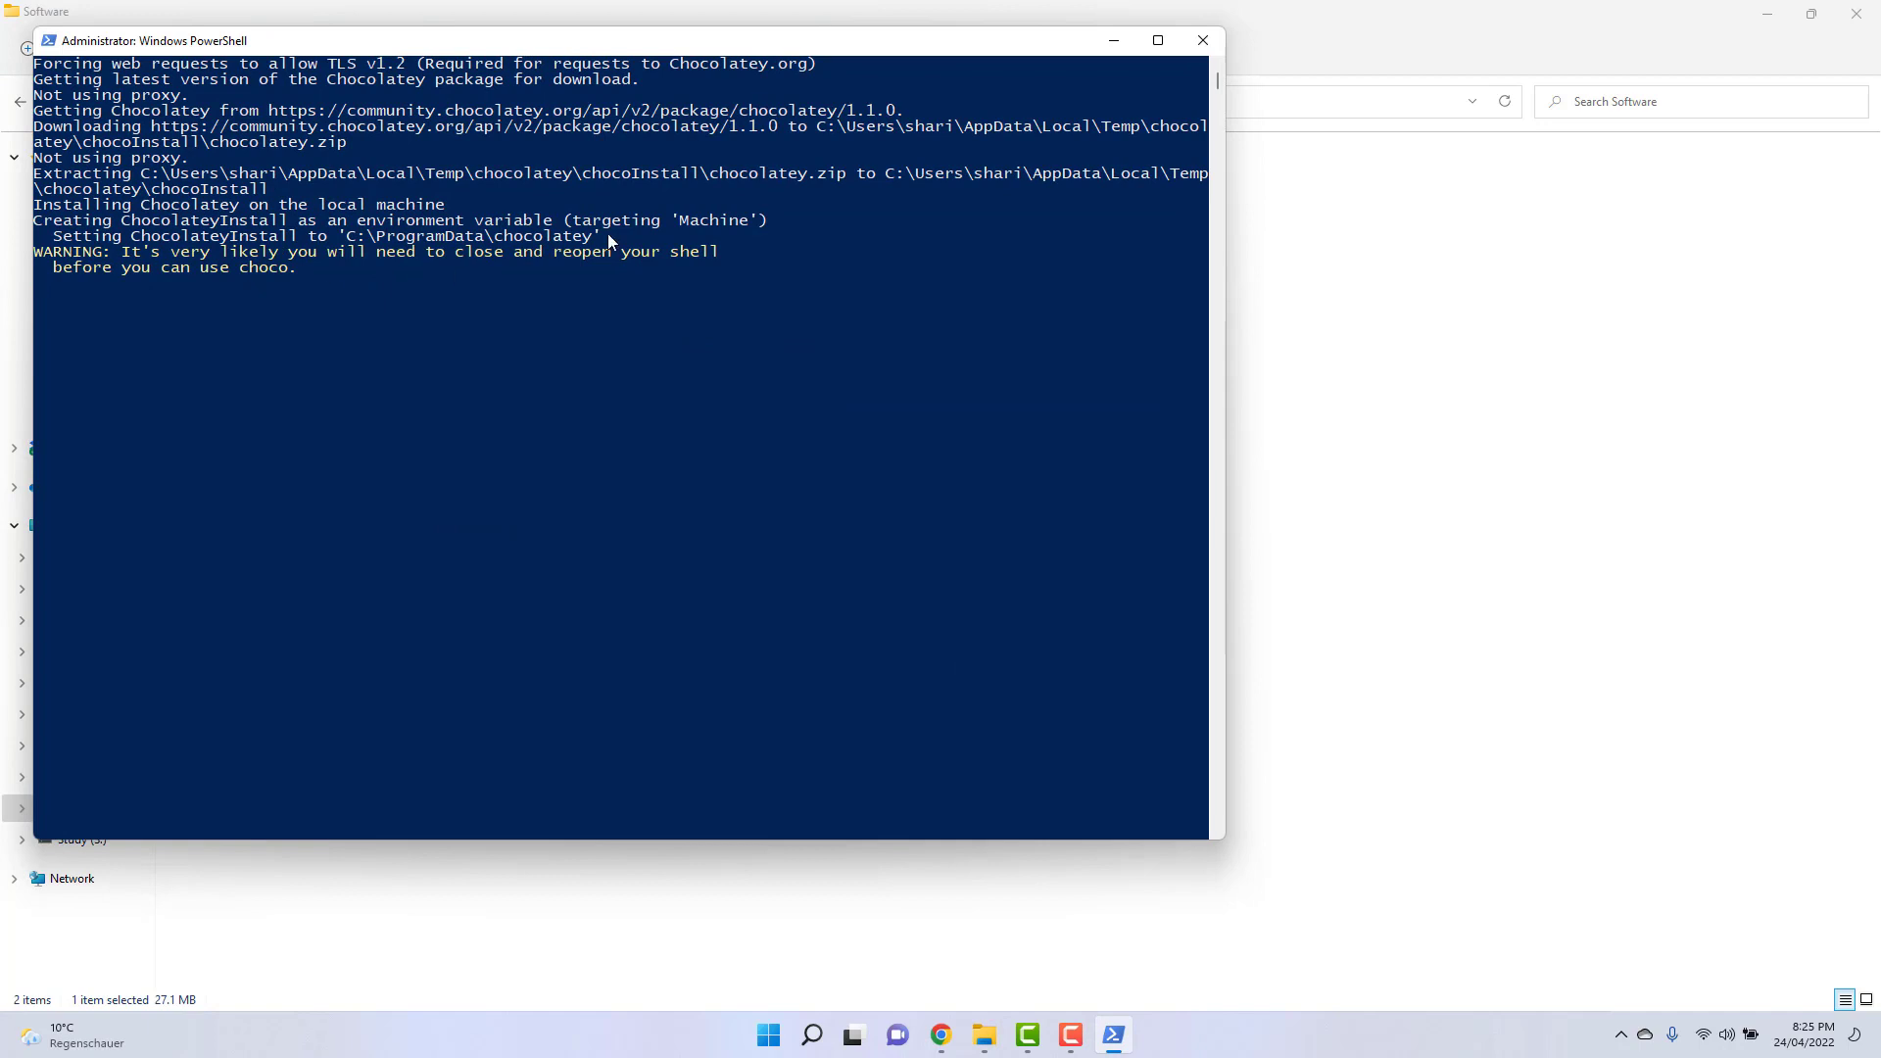
left_click(1203, 43)
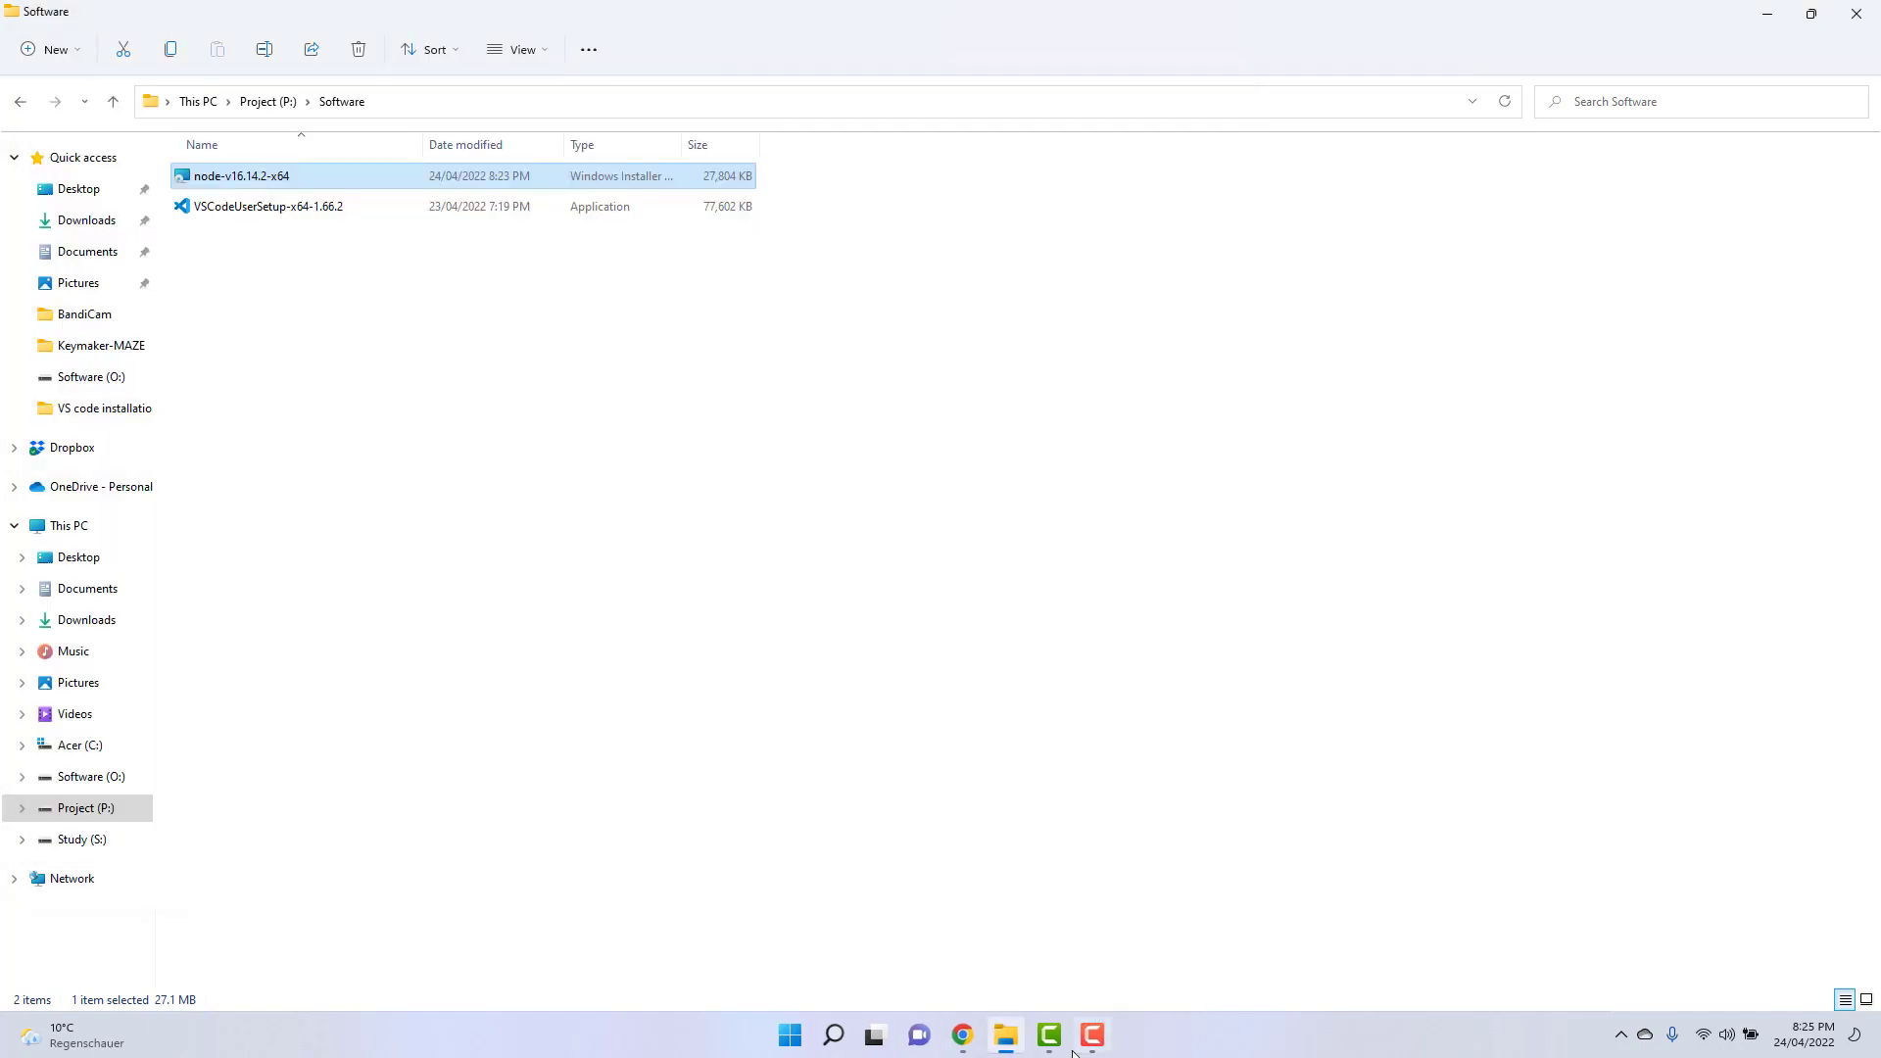
Step: Open Command Prompt and check the installed Node.js version with node --version
left_click(834, 1036)
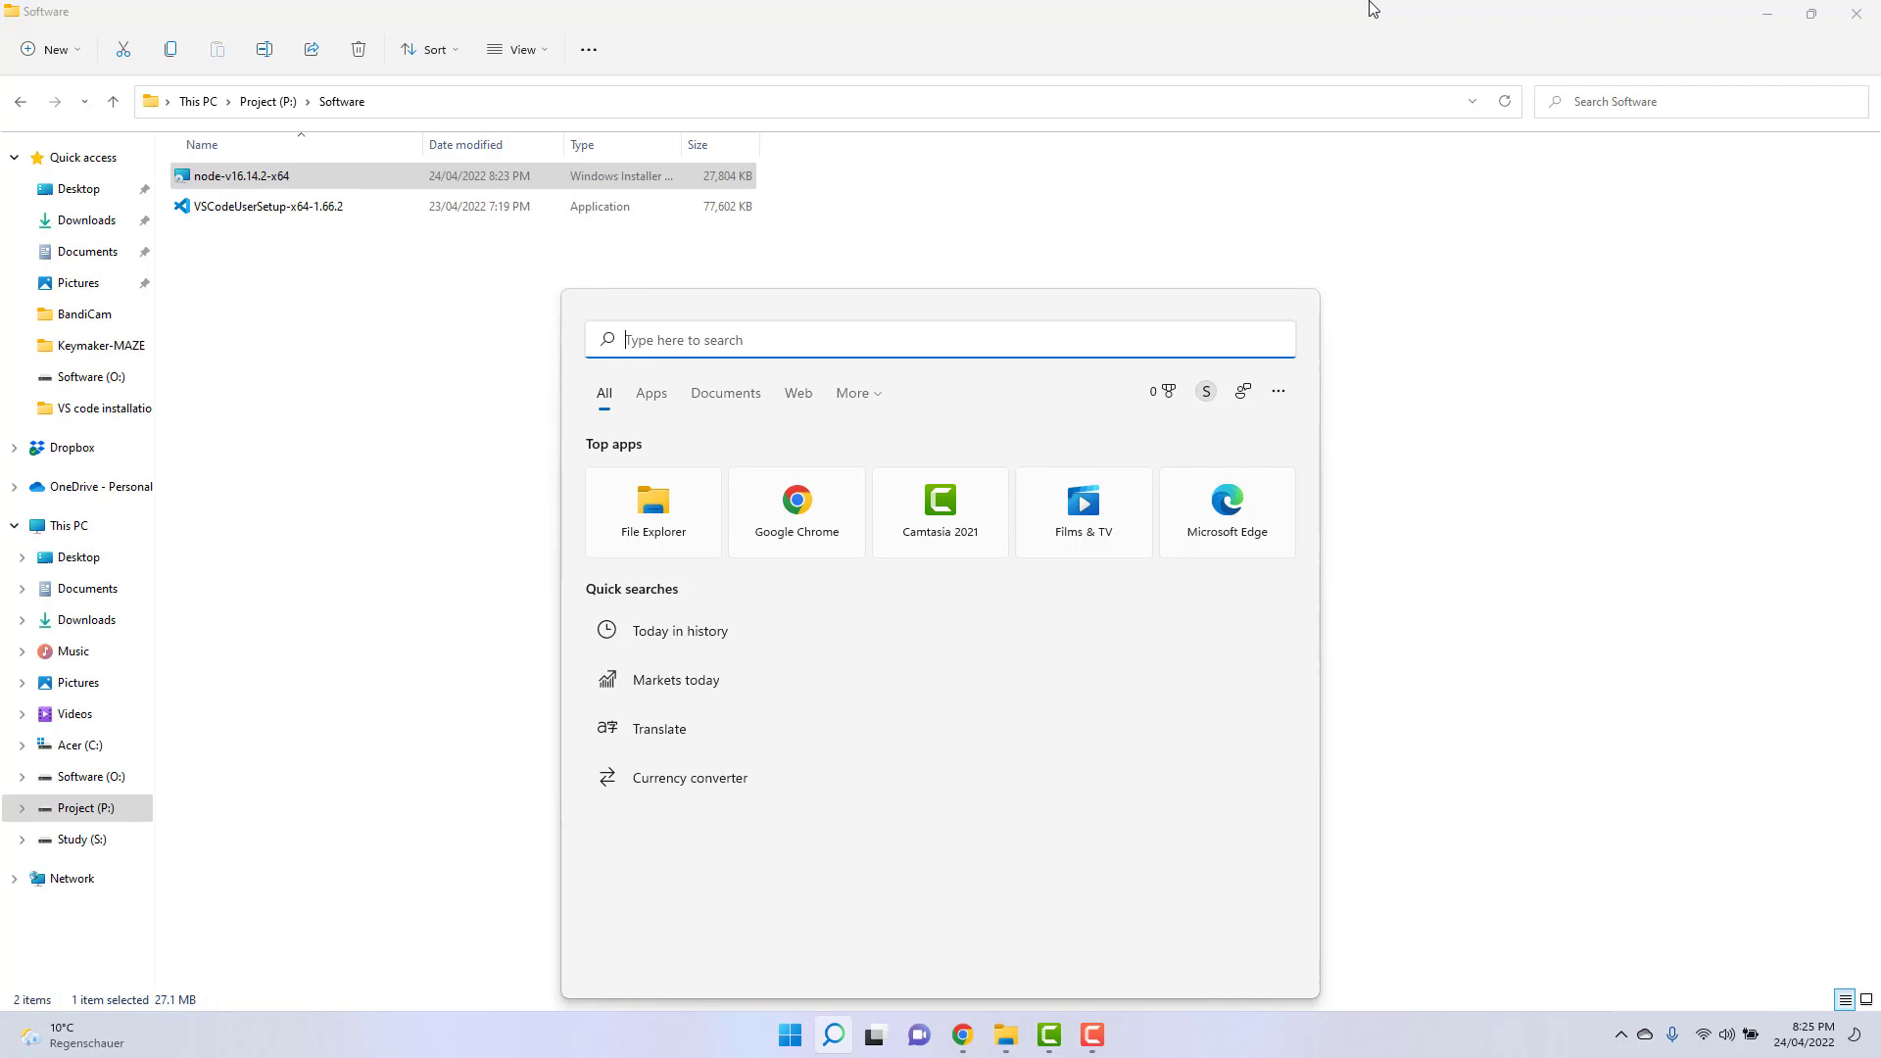
type("cmd")
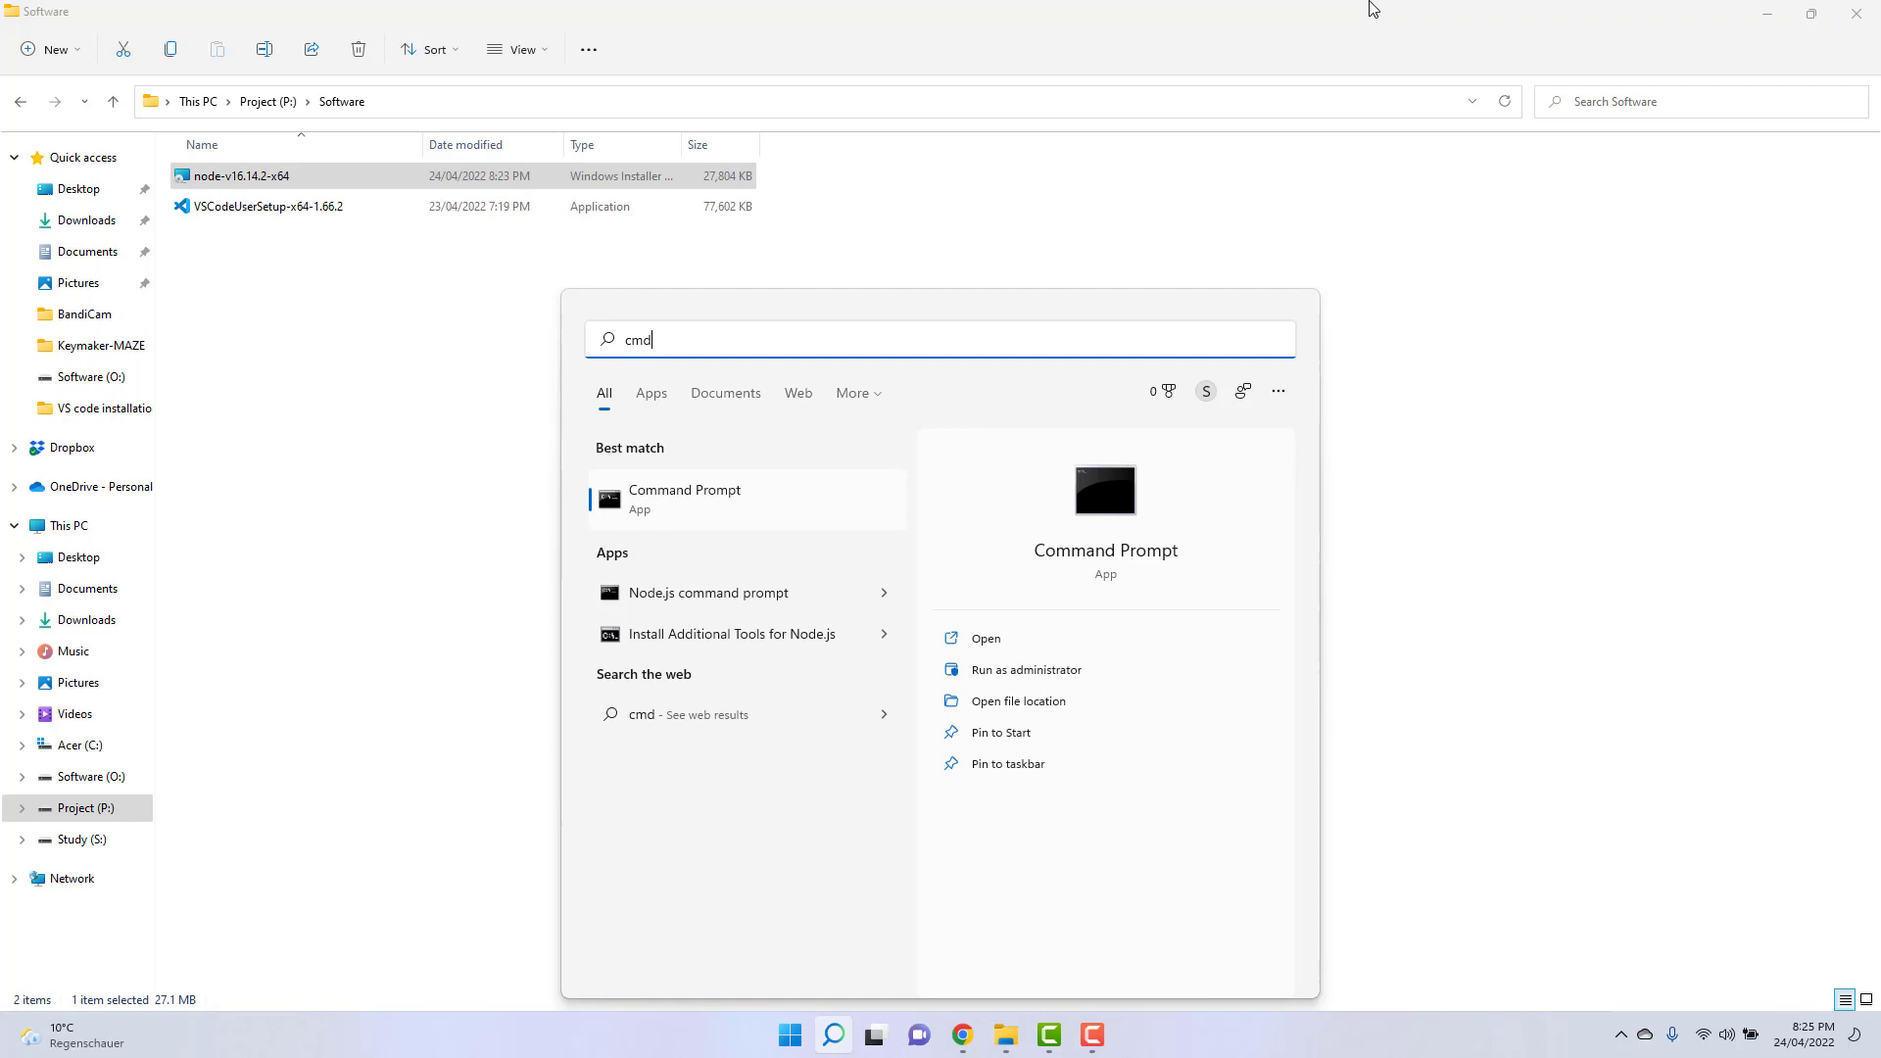
key("Return")
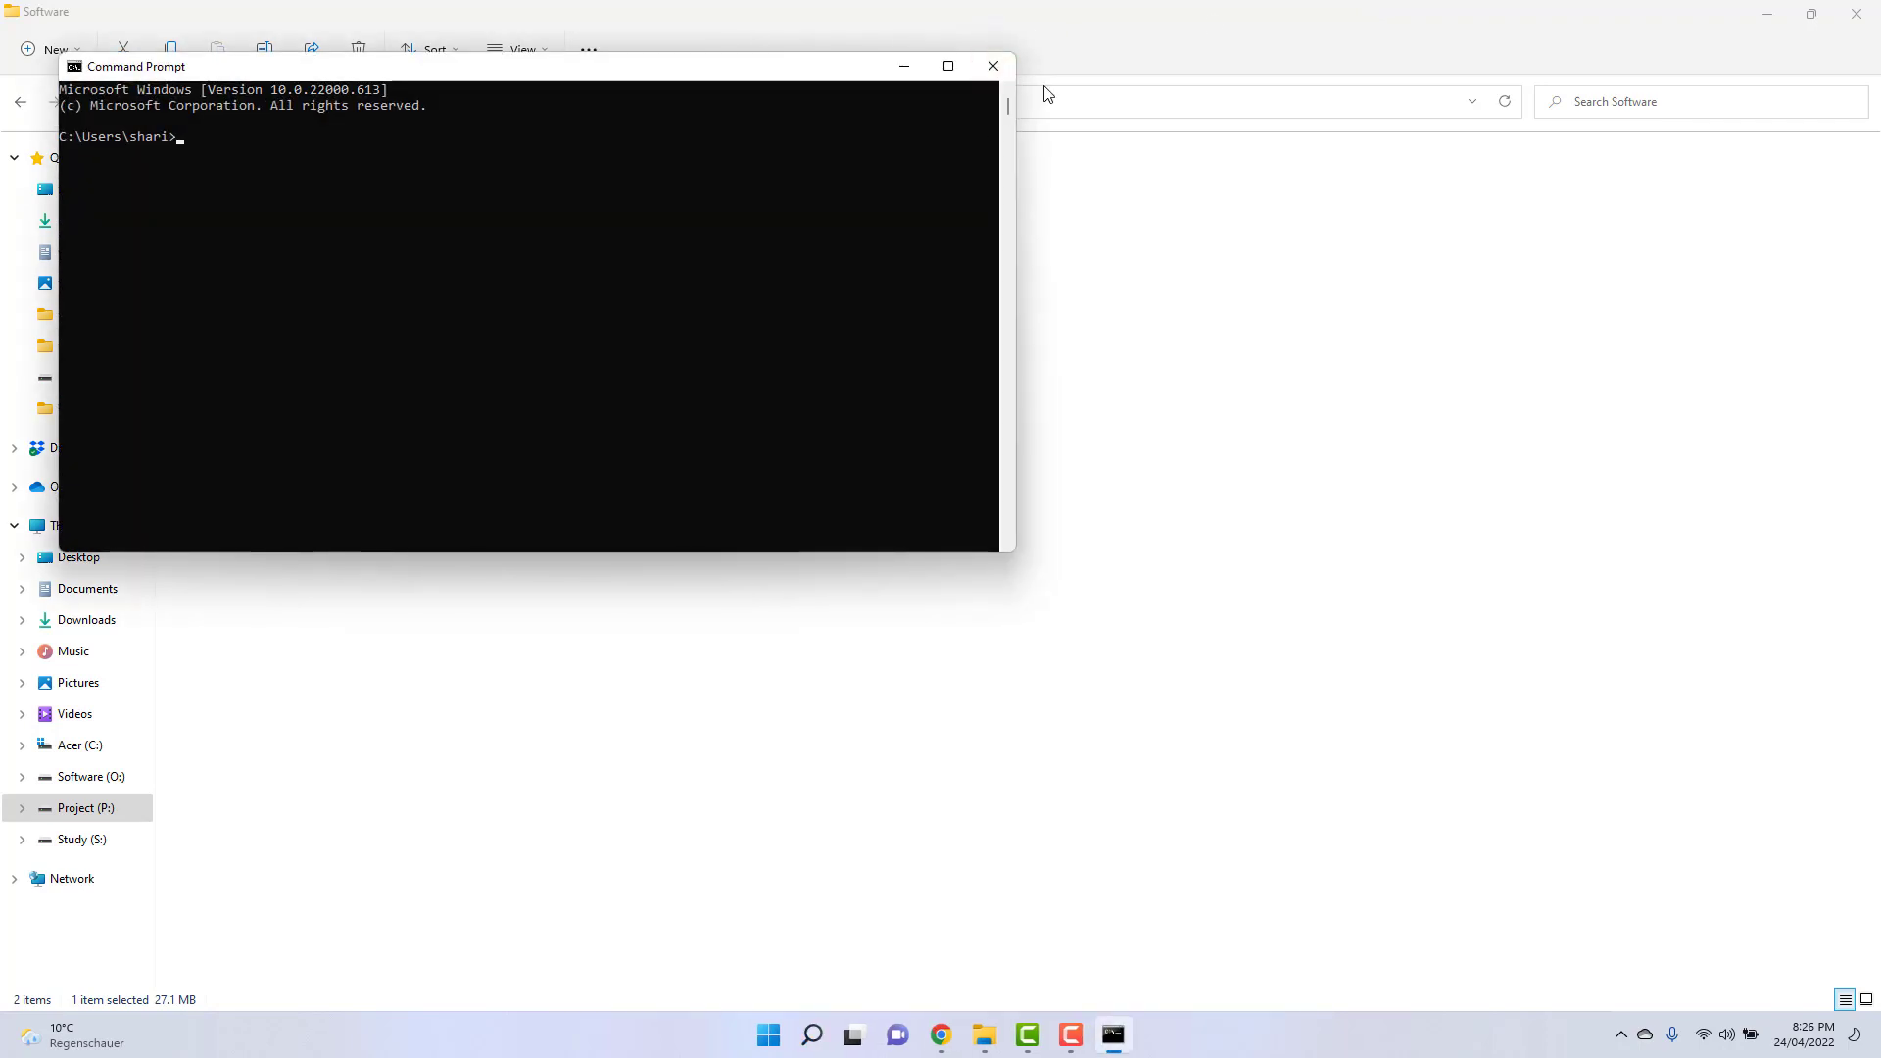
type("node --version")
key("Return")
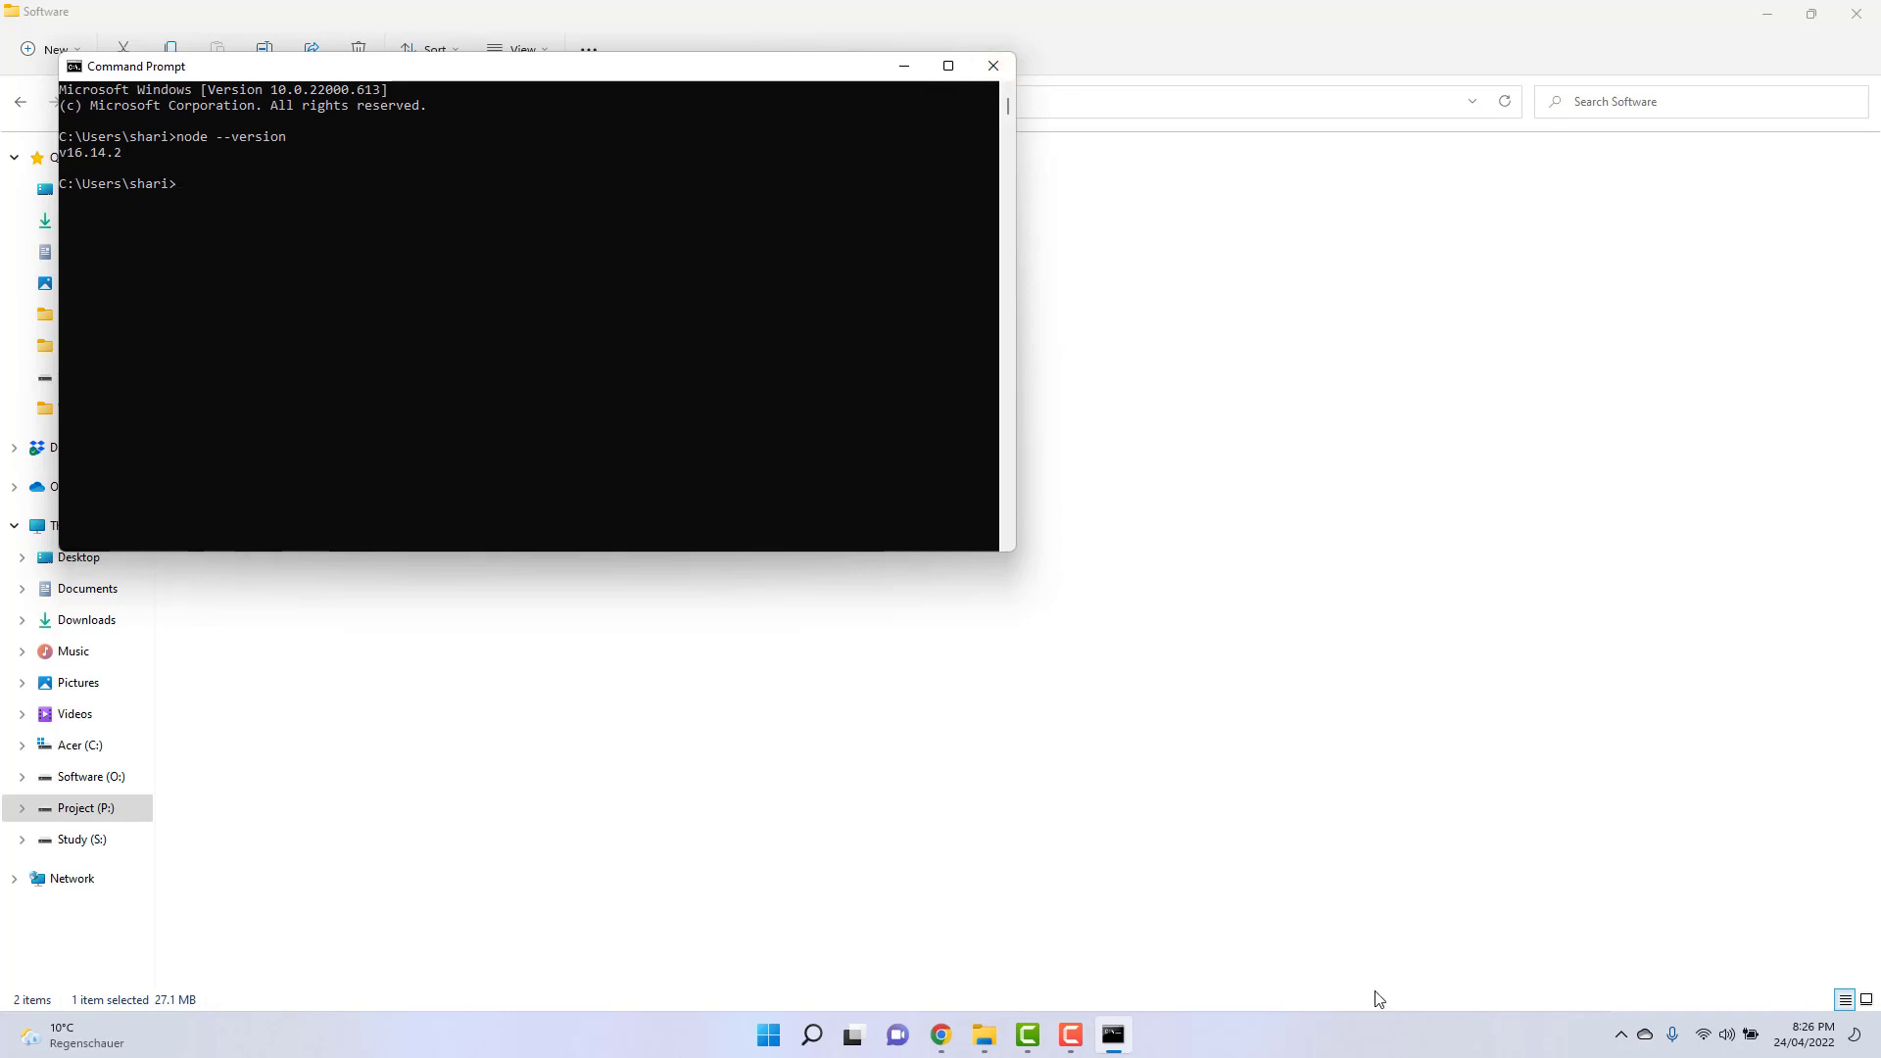
Step: Compare the reported Node.js version with the LTS version on the download page in Chrome, and close Command Prompt
left_click(943, 1035)
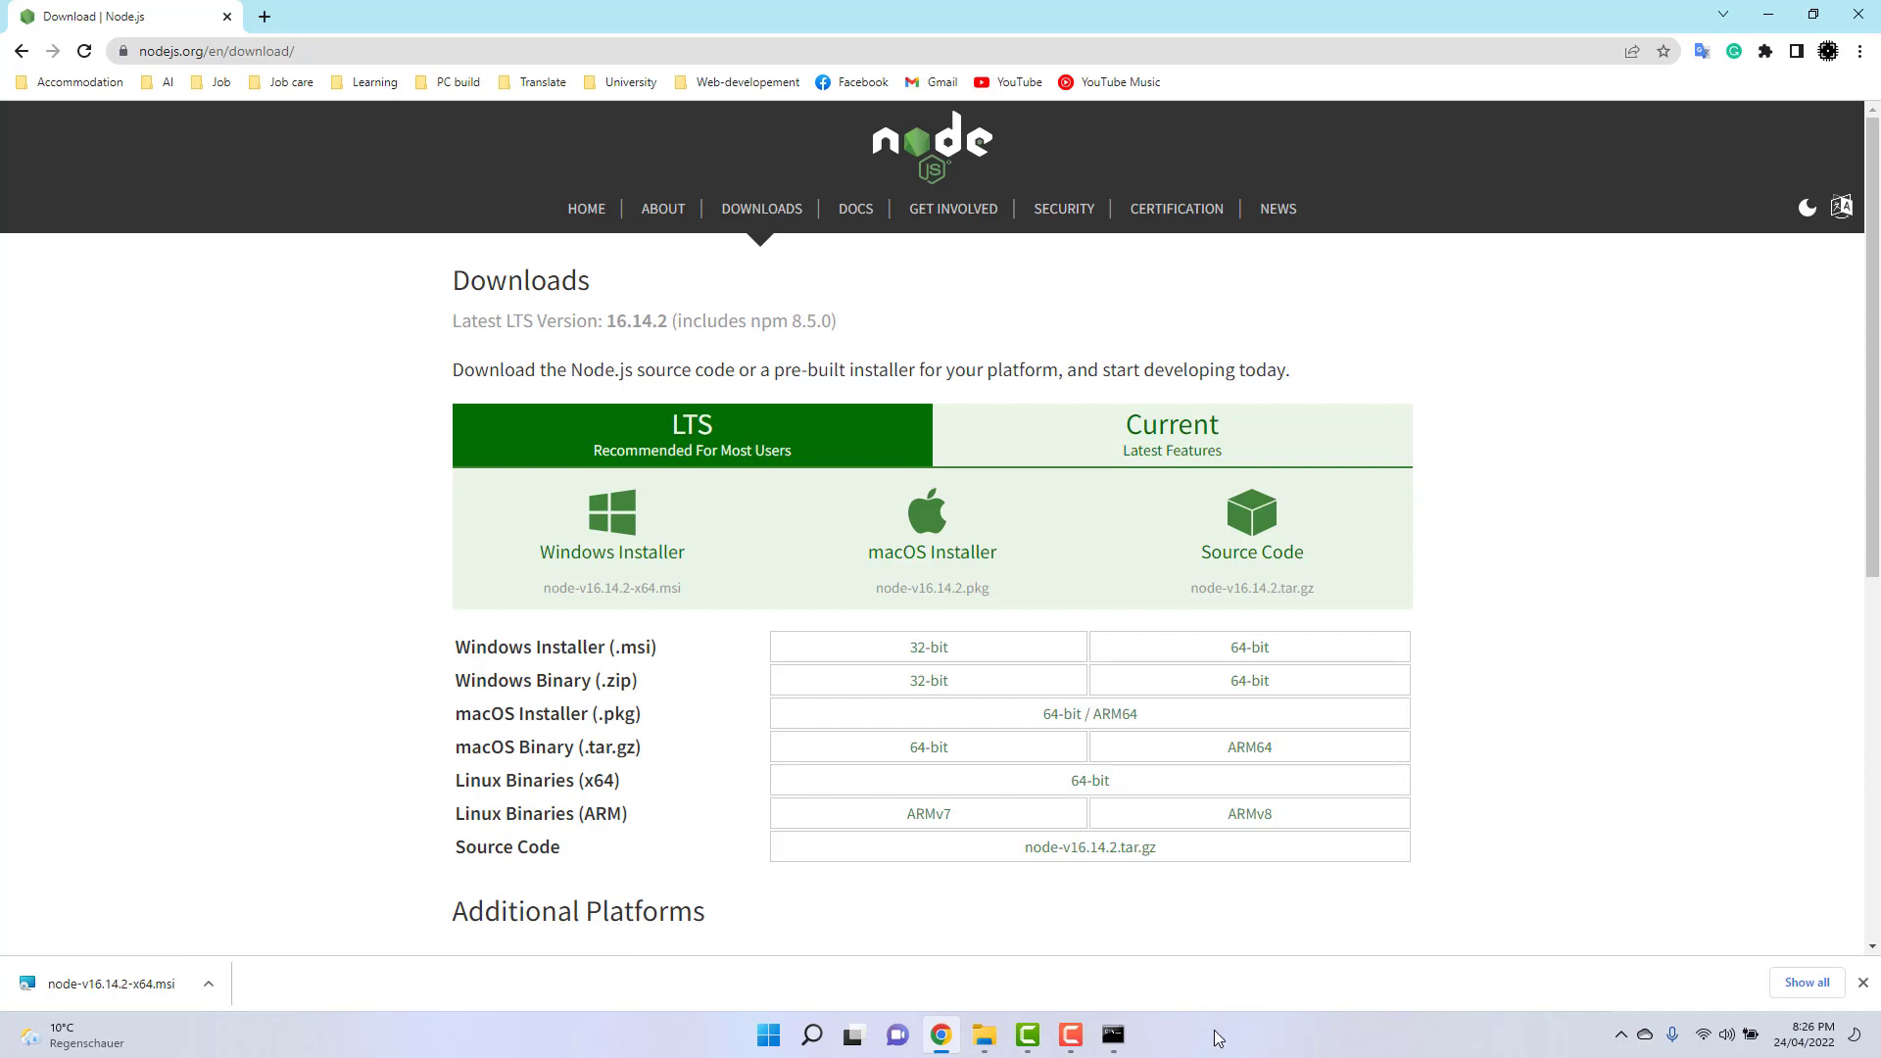
left_click(1113, 1034)
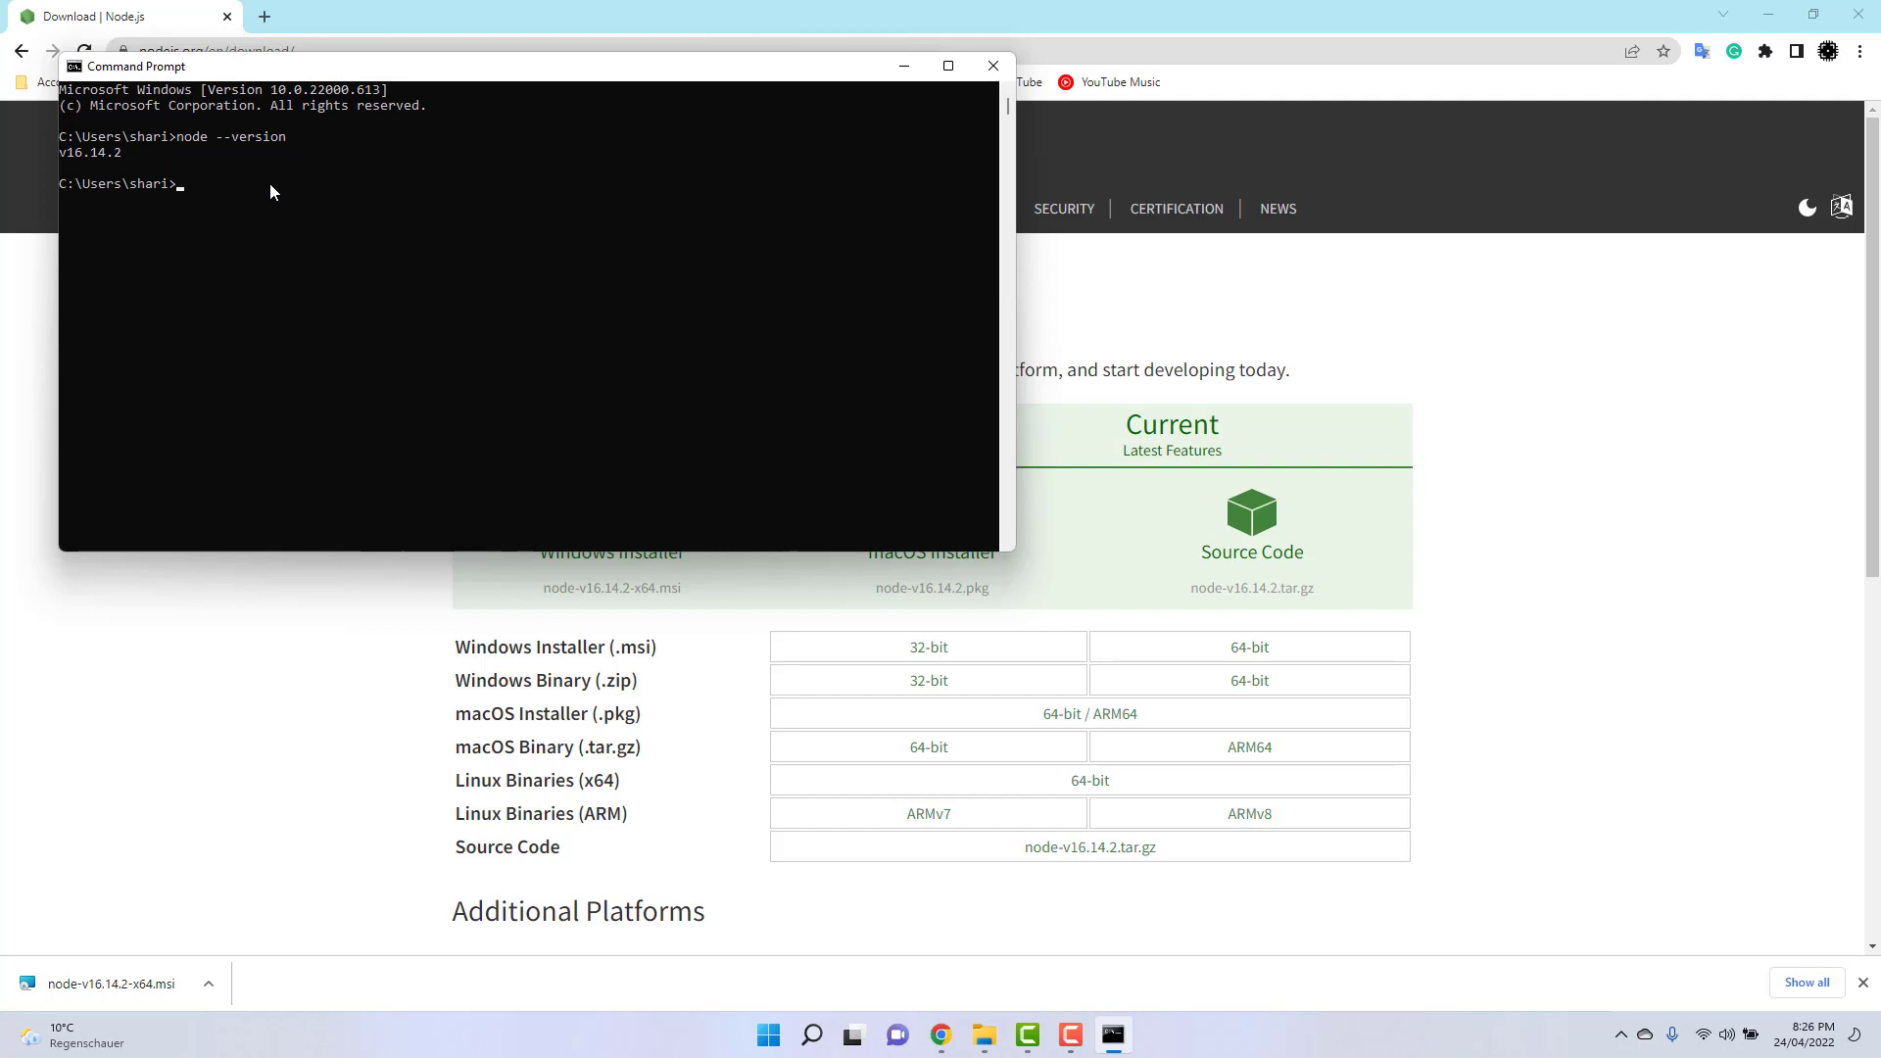
left_click(992, 66)
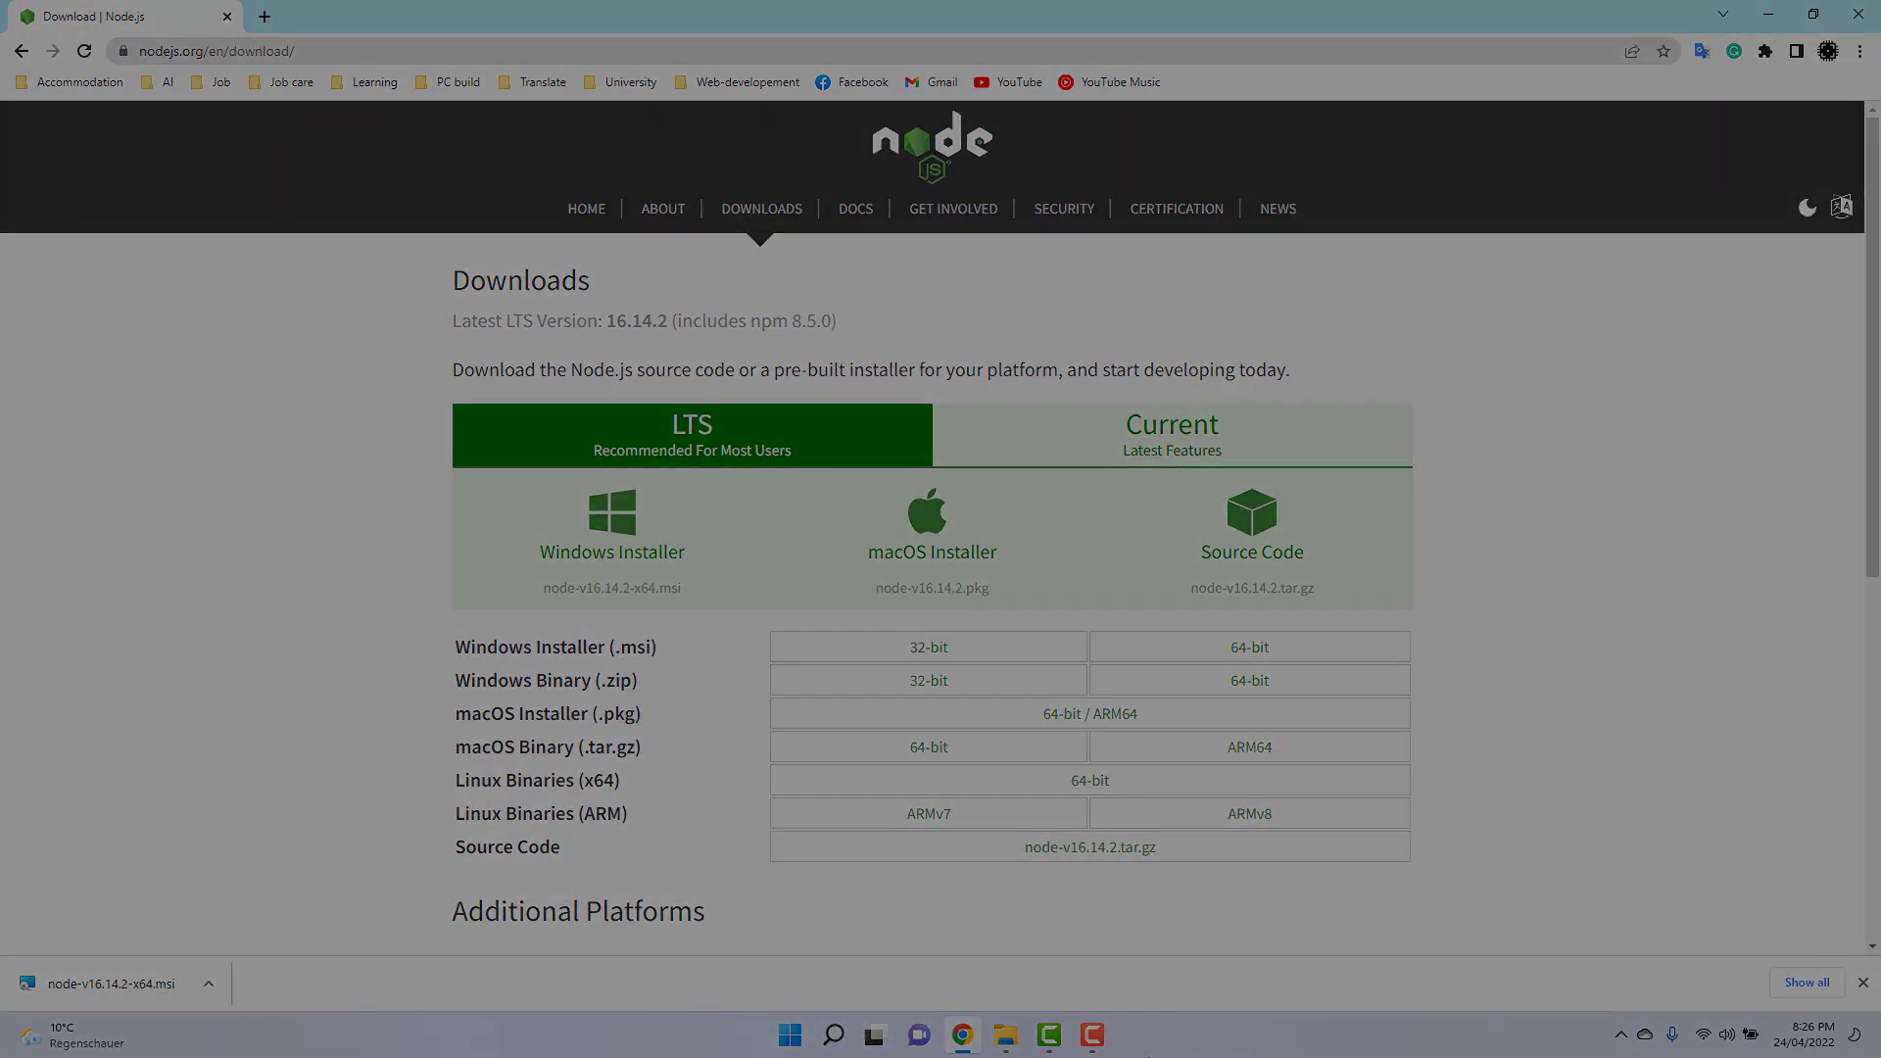